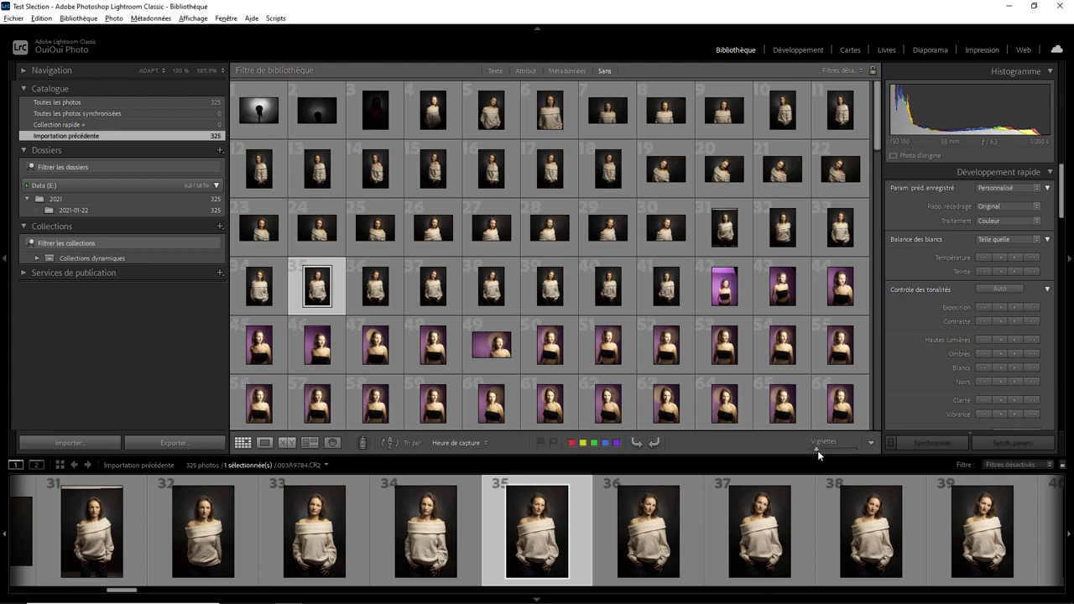
Enlarge the Library grid thumbnails so the 325 portraits fill nine columns instead of eleven
drag(813, 452, 822, 452)
scroll(641, 309, up, 1)
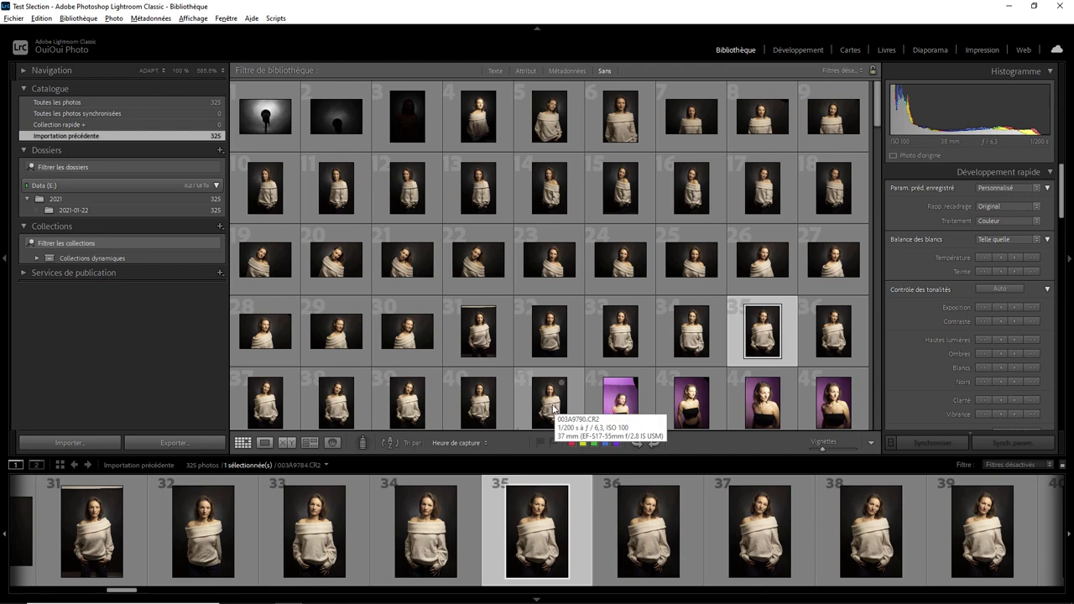
Browse photos 39–41 in Loupe view and rate photo 39 (003A9788.CR2) five stars
mouse_move(550, 401)
double_click(551, 407)
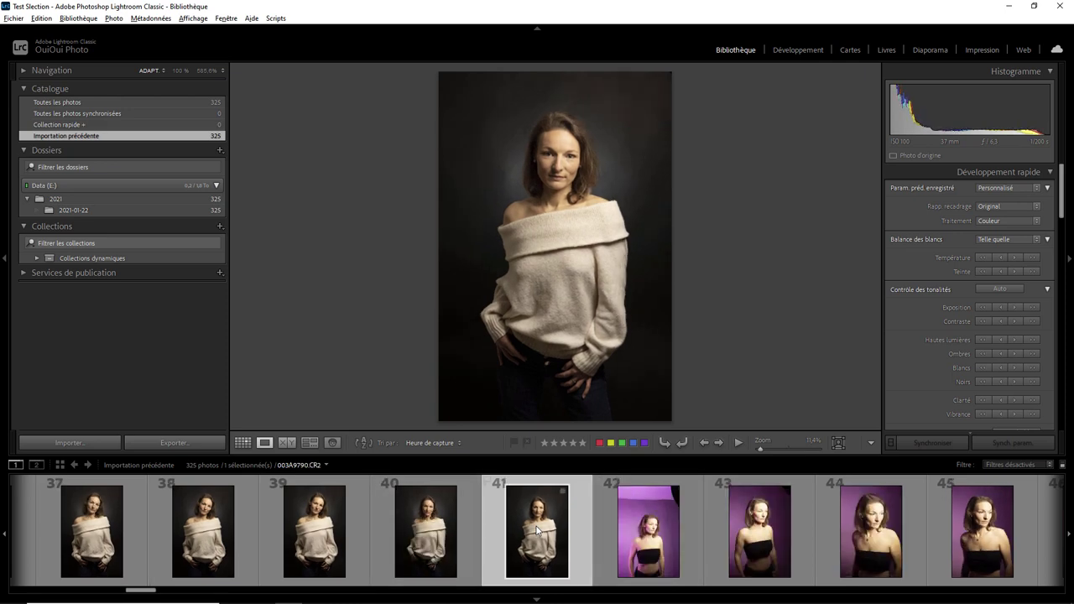
key(Left)
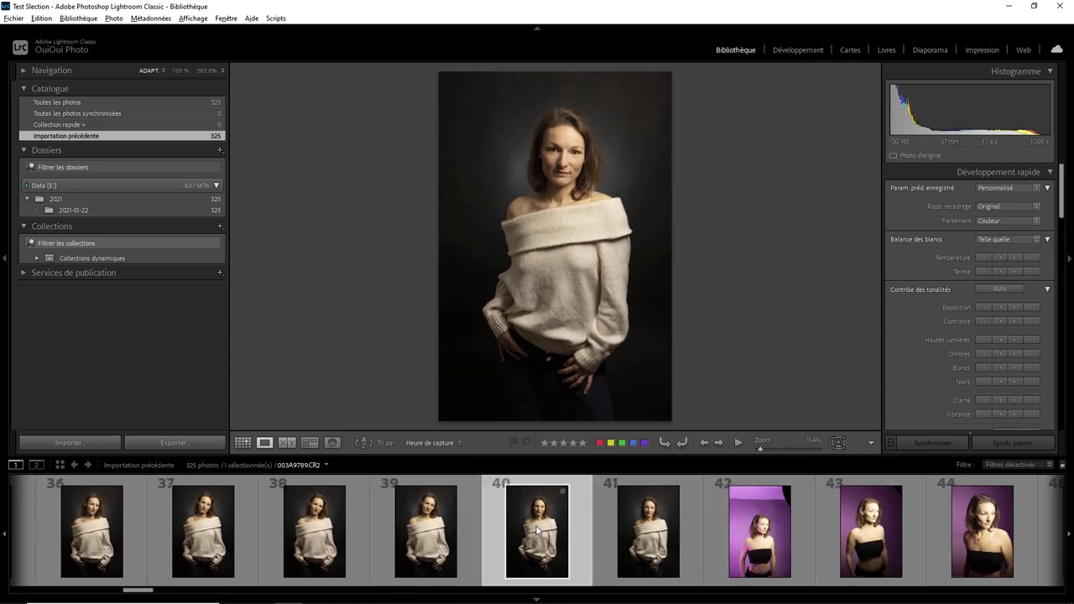
key(Right)
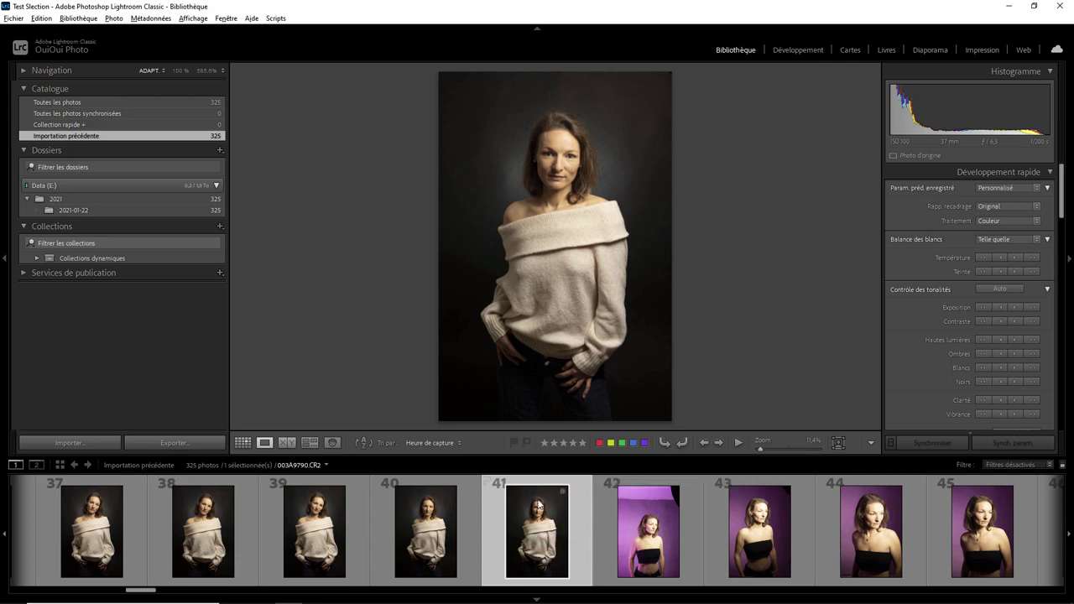
key(Left)
key(Left)
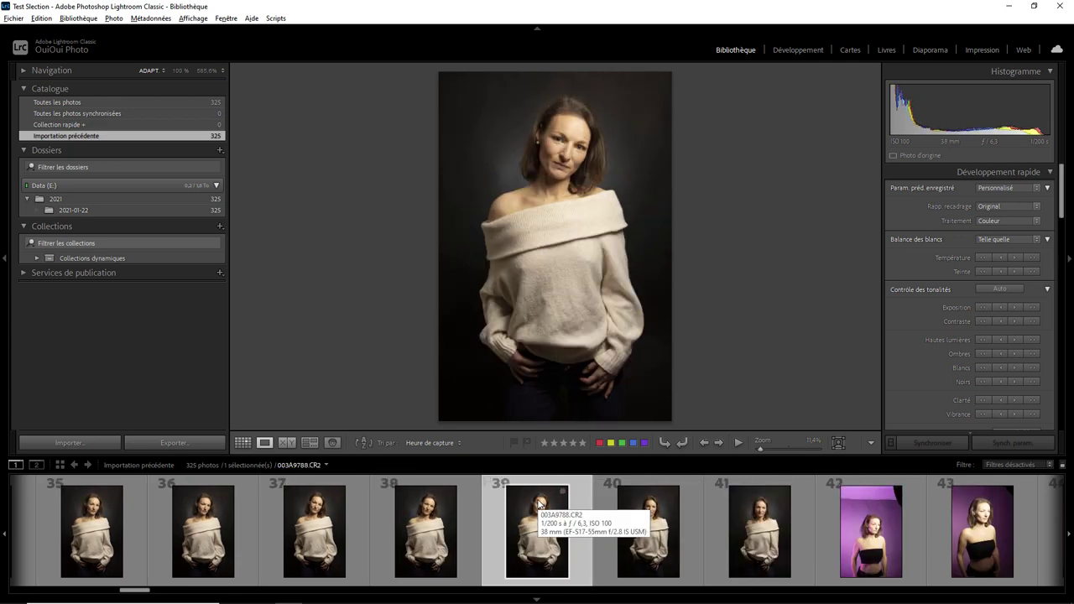
key(Right)
key(Right)
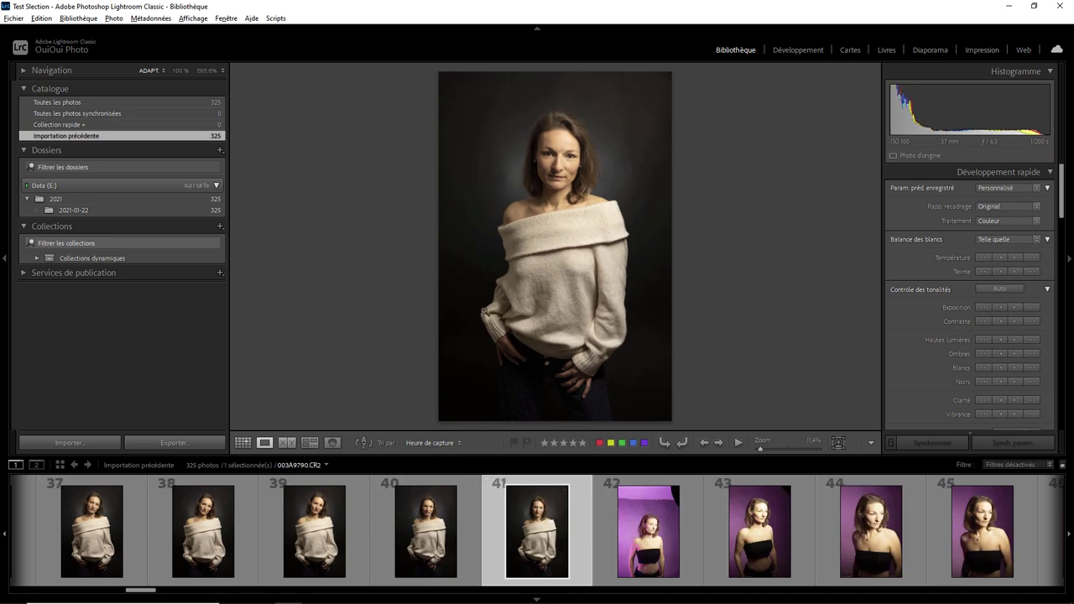
key(Left)
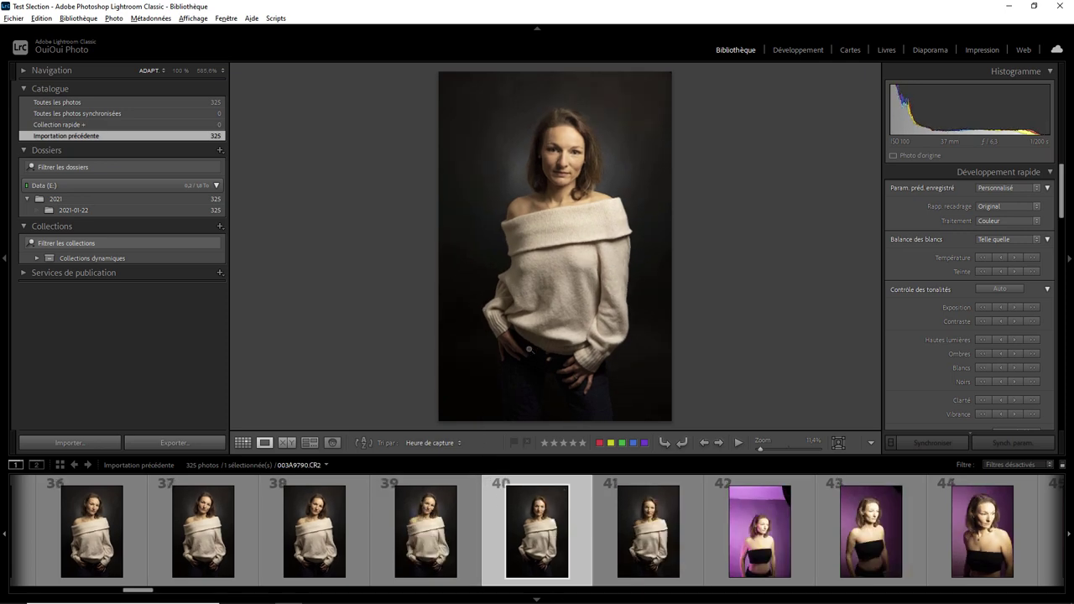
key(Left)
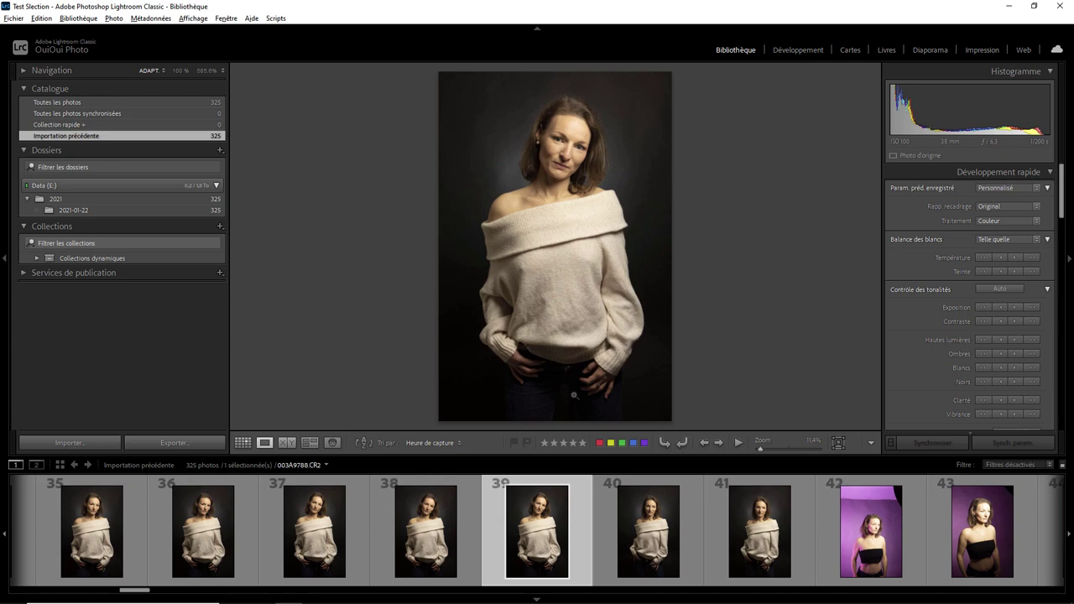
click(583, 443)
Compare five-star photo 39 against candidates 40, 38, 37, 35, 34 and earlier shots
click(289, 445)
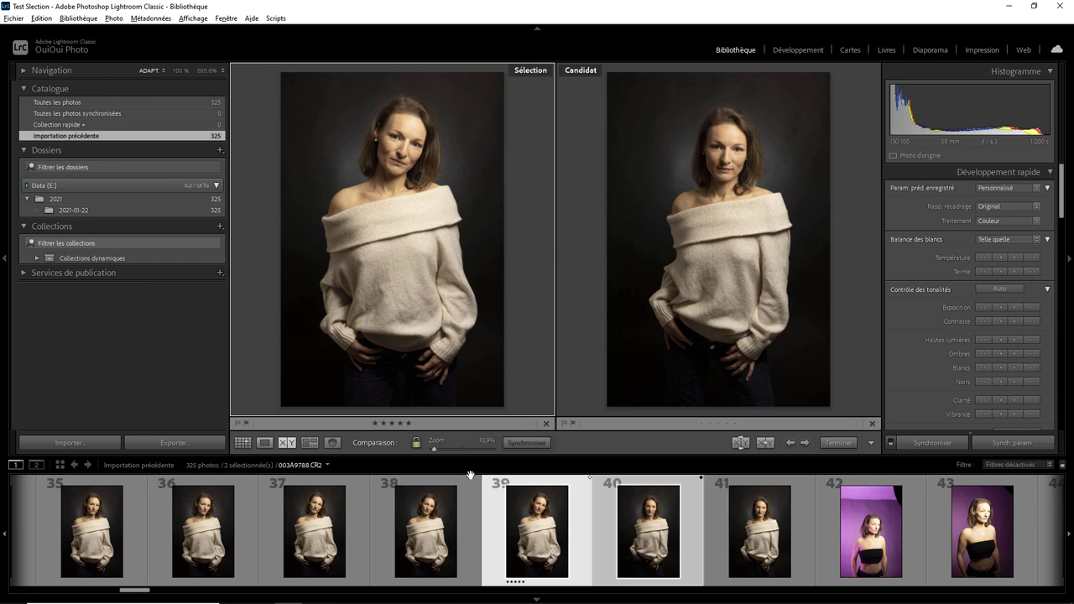
key(Left)
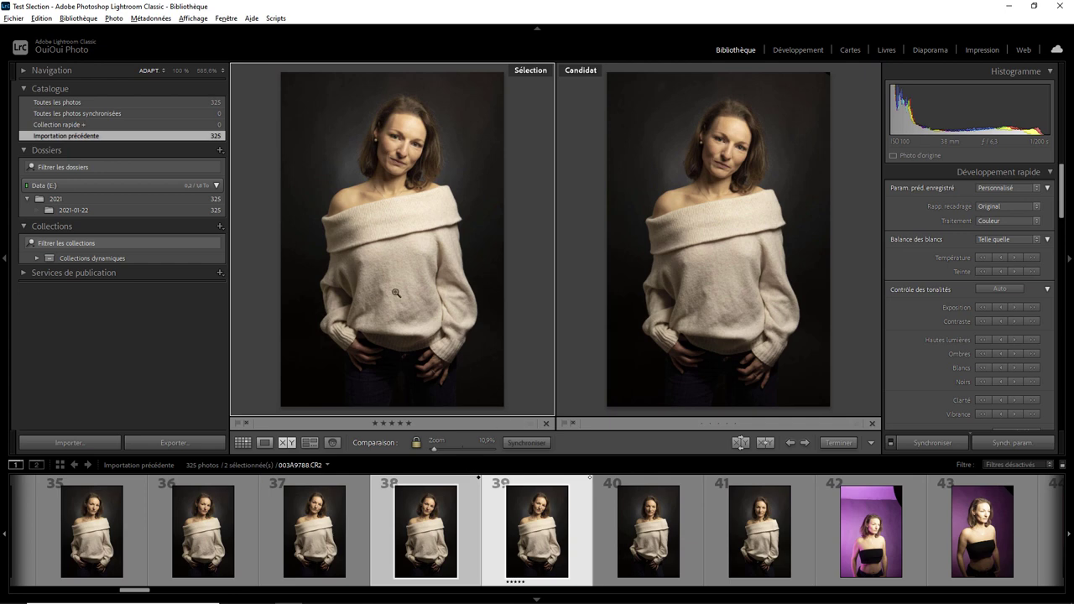
key(Left)
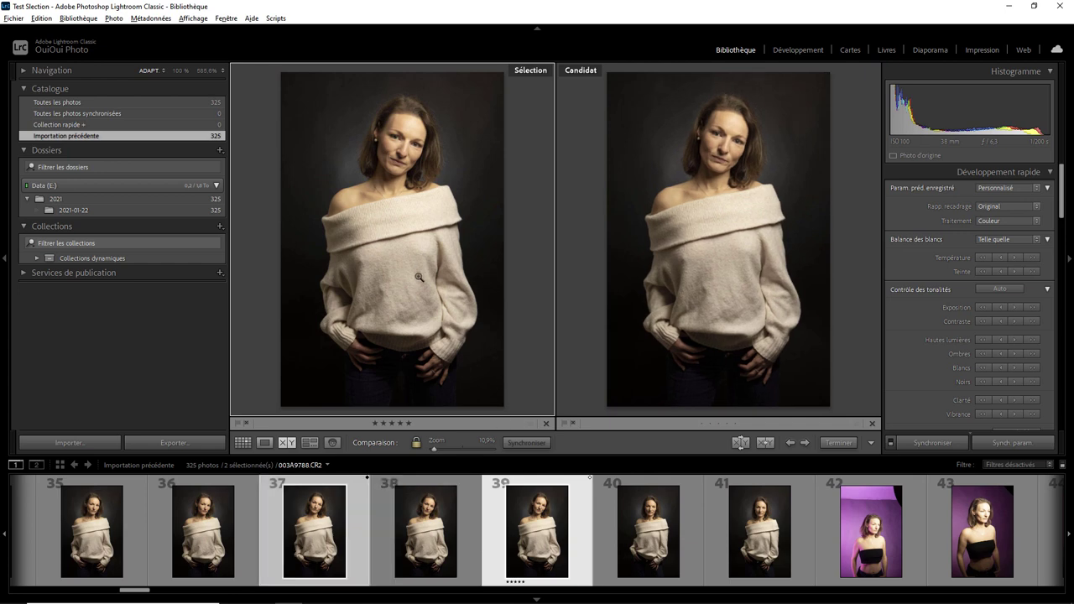
key(Right)
key(Left)
key(Left)
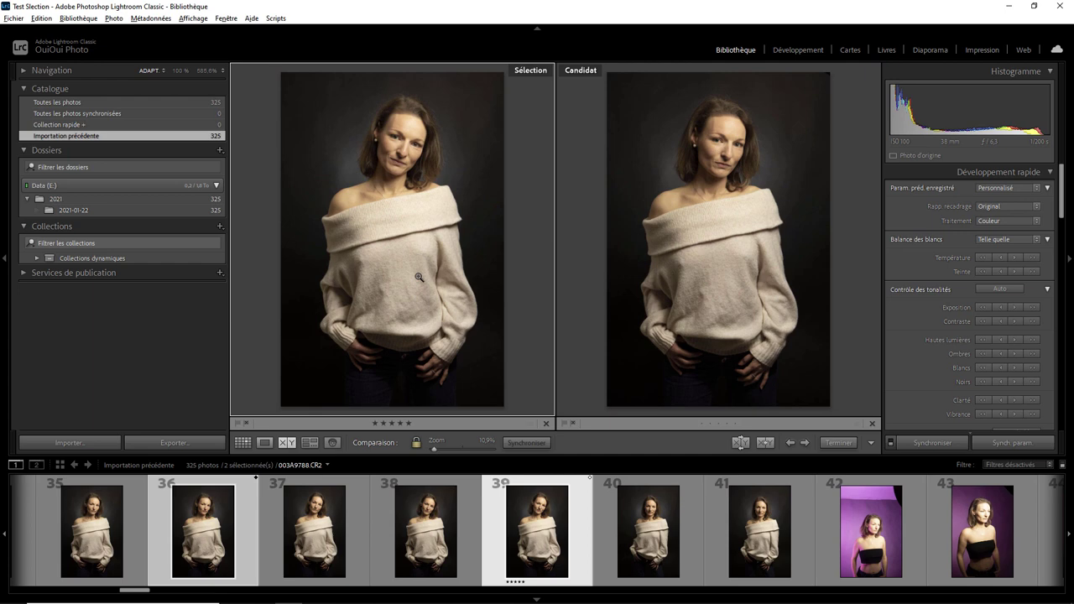
key(Left)
key(Left)
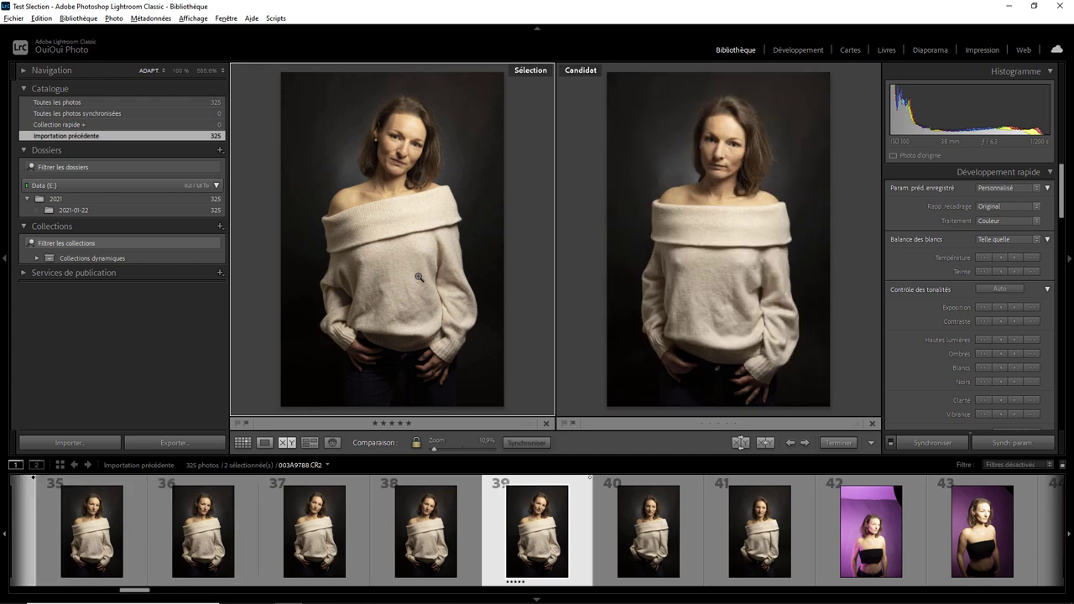
key(Left)
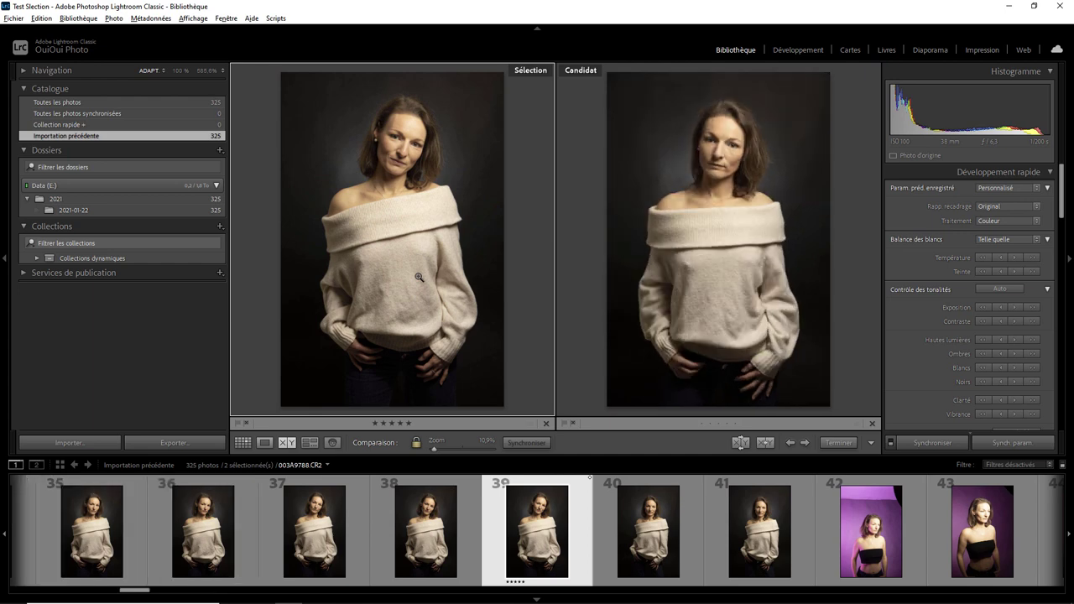
key(Left)
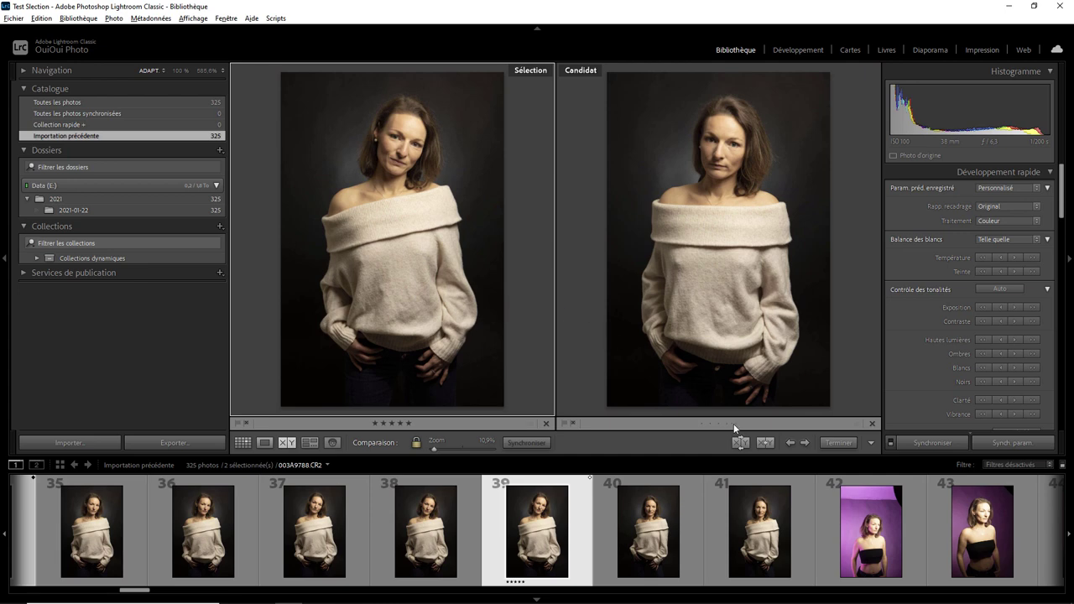
Cycle the candidate through wider-framed, smiling and head-tilted close-ups opposite photo 39
key(Right)
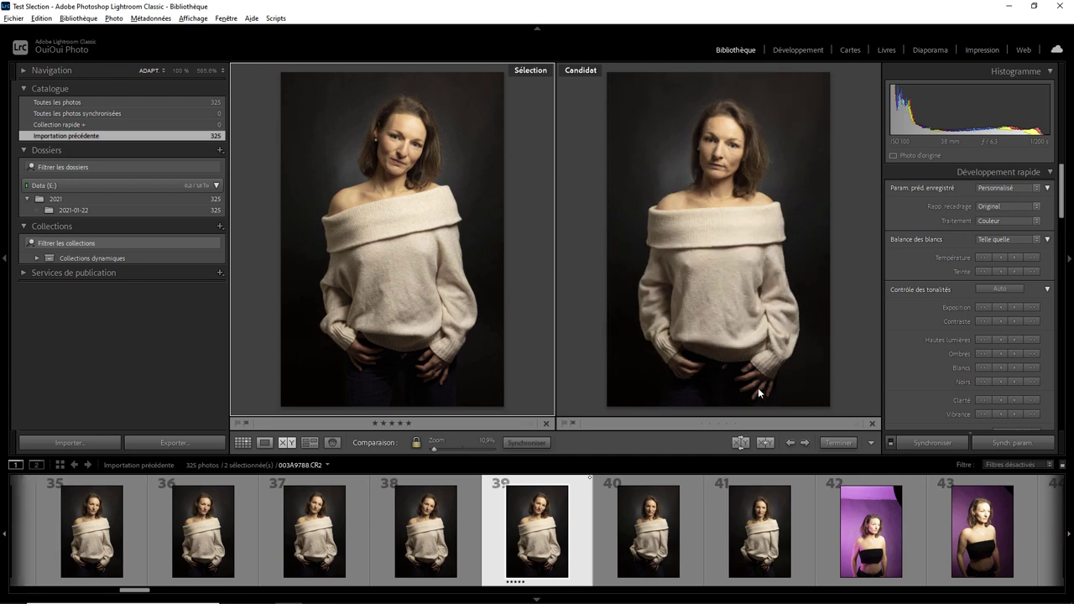
key(Right)
key(Right)
key(Right)
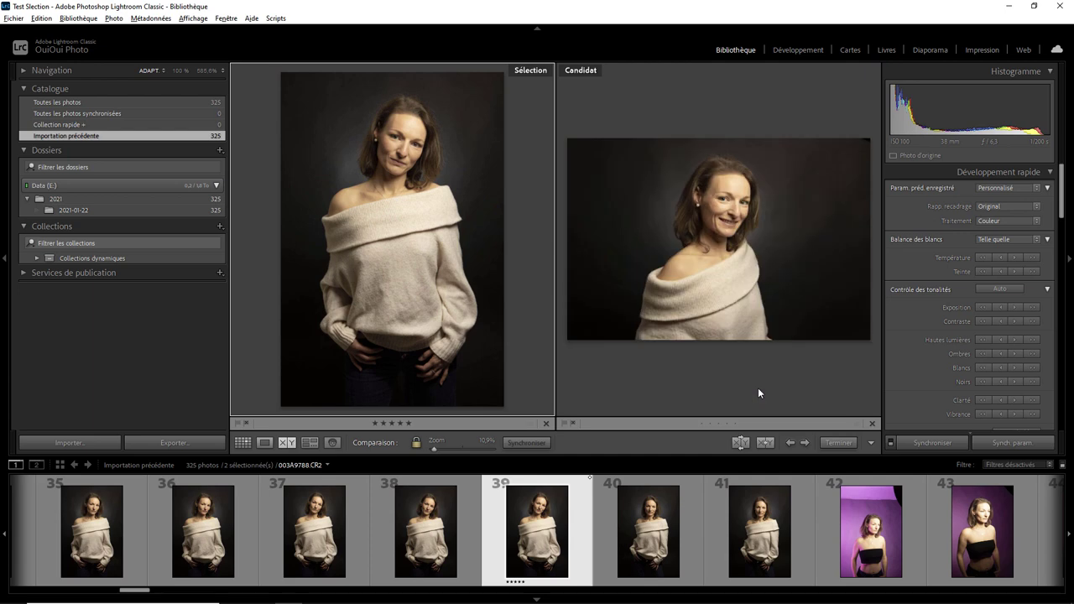
key(Right)
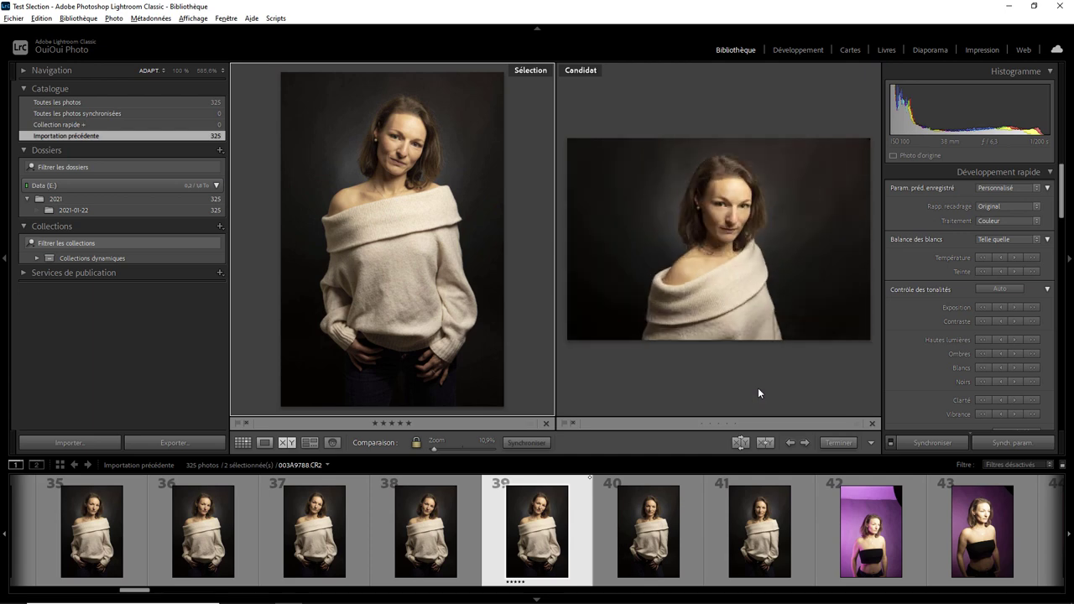
key(Right)
key(Right)
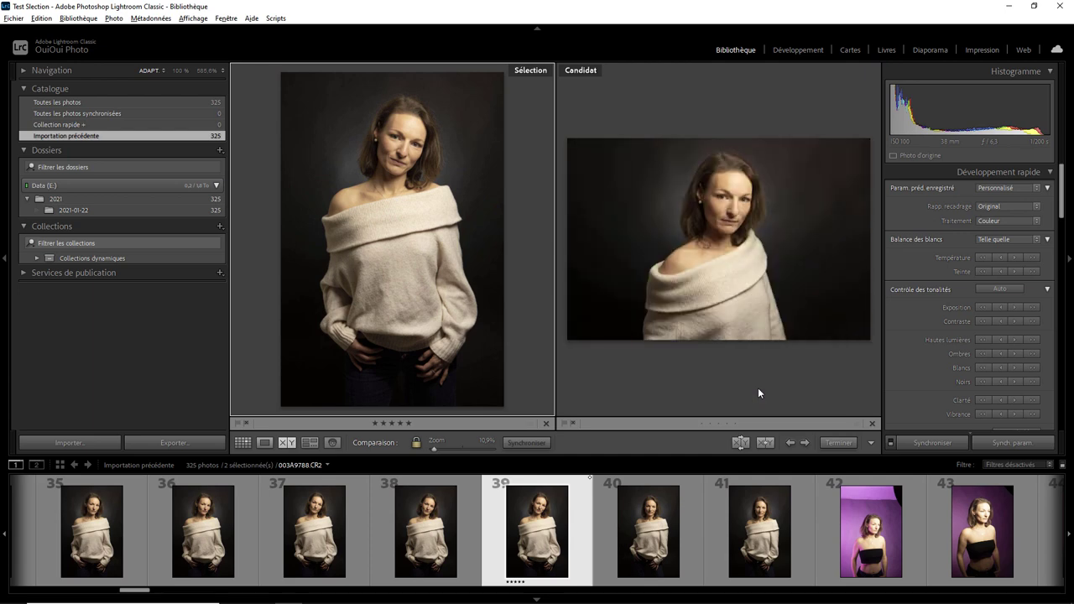
key(Right)
key(Right)
key(Right)
key(Right)
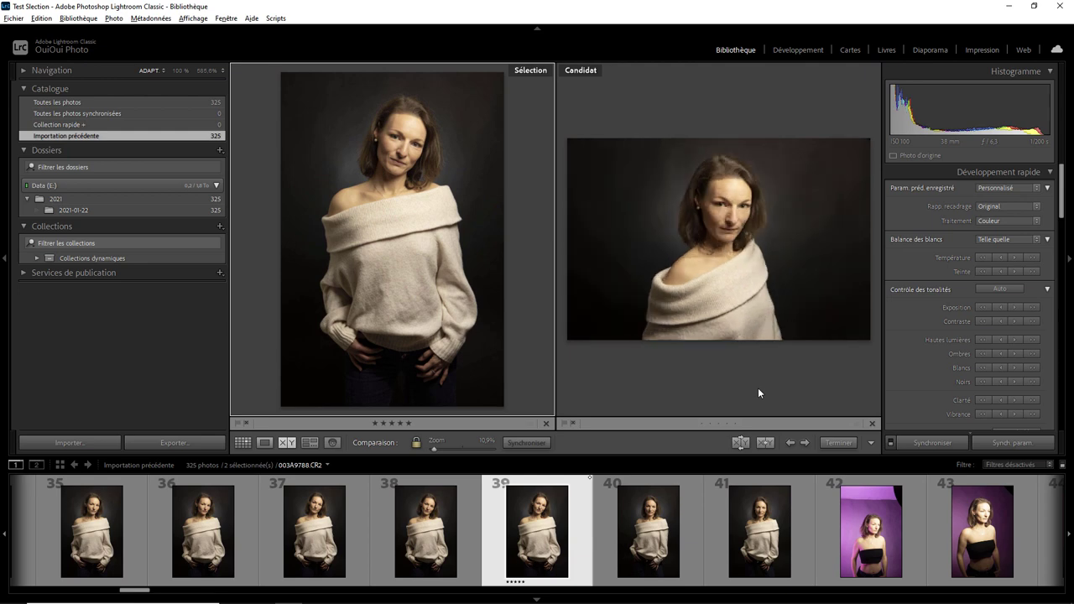
key(Right)
key(Right)
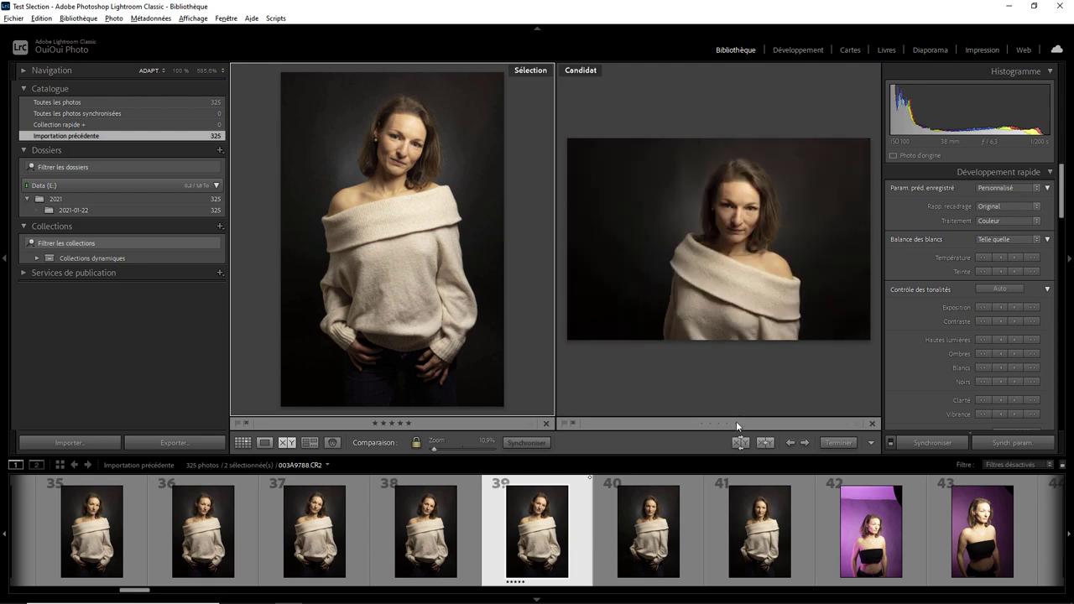
key(Right)
key(Right)
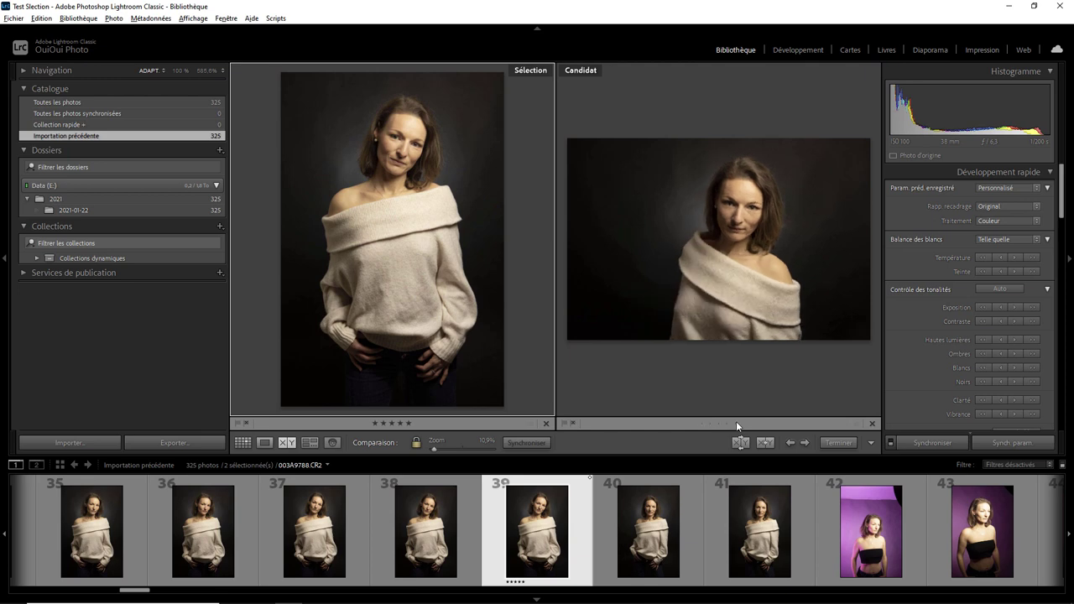
key(Right)
Continue comparing full-length, side-turned and frontal sweater poses against the five-star pick
key(Right)
key(Right)
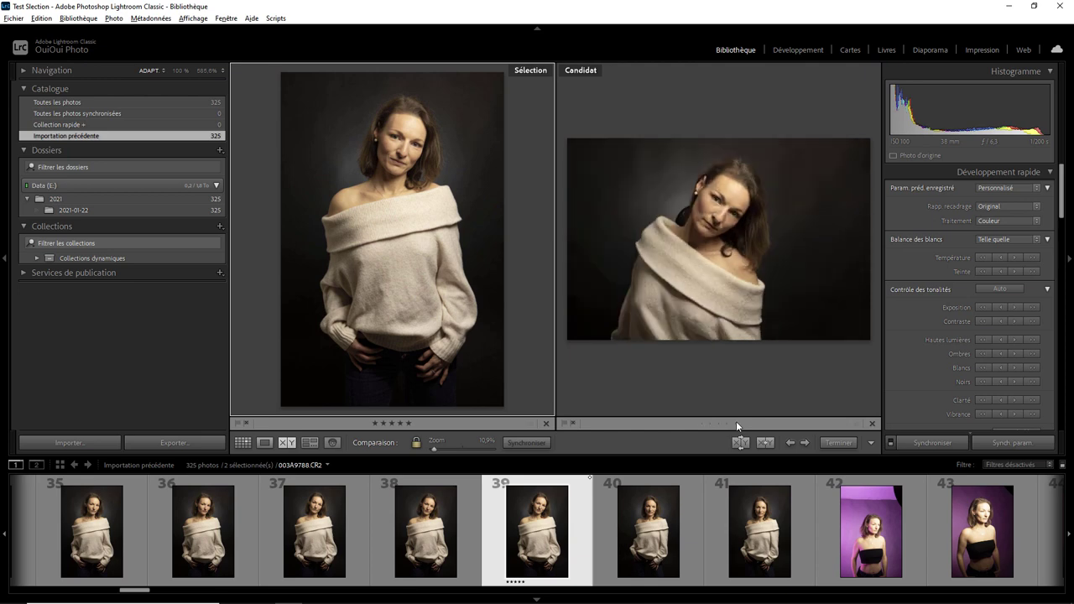
key(Right)
key(Right)
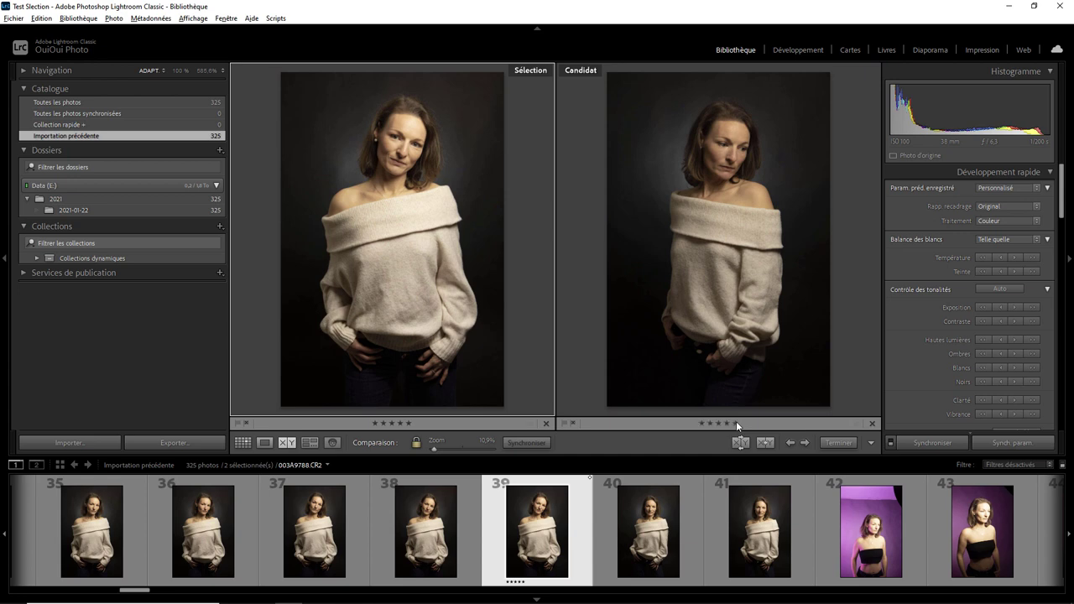
key(Right)
key(Right)
key(Right)
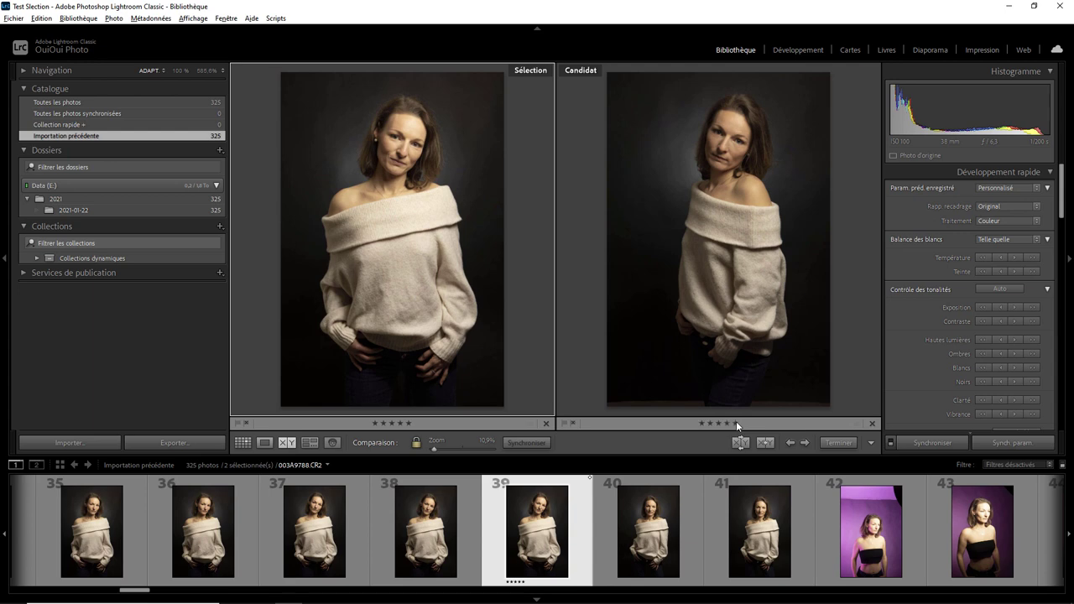
key(Right)
key(Right)
key(Right)
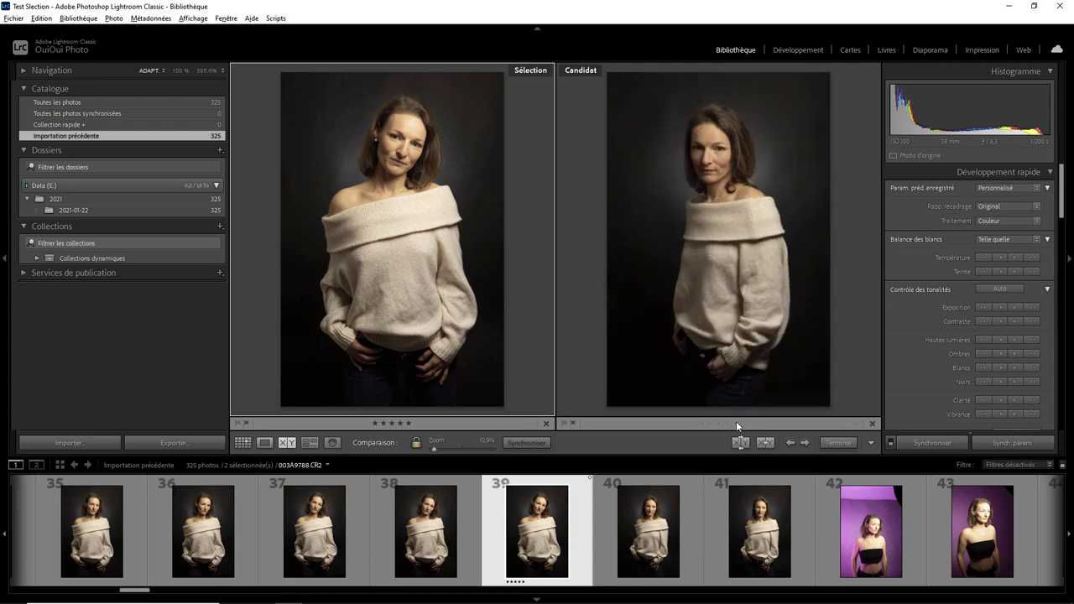
key(Right)
key(Right)
key(Right)
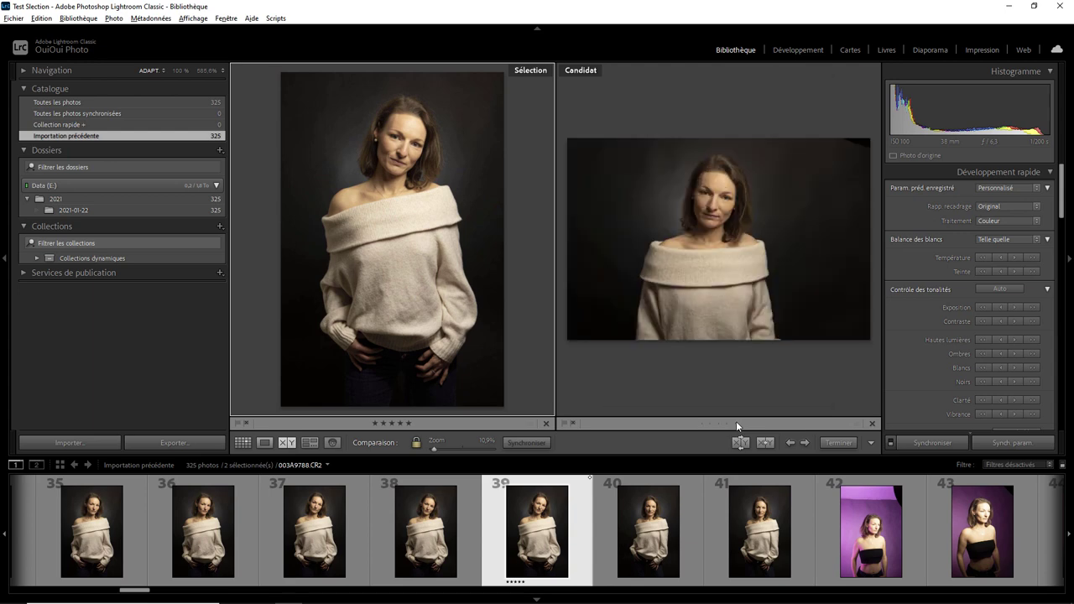
key(Right)
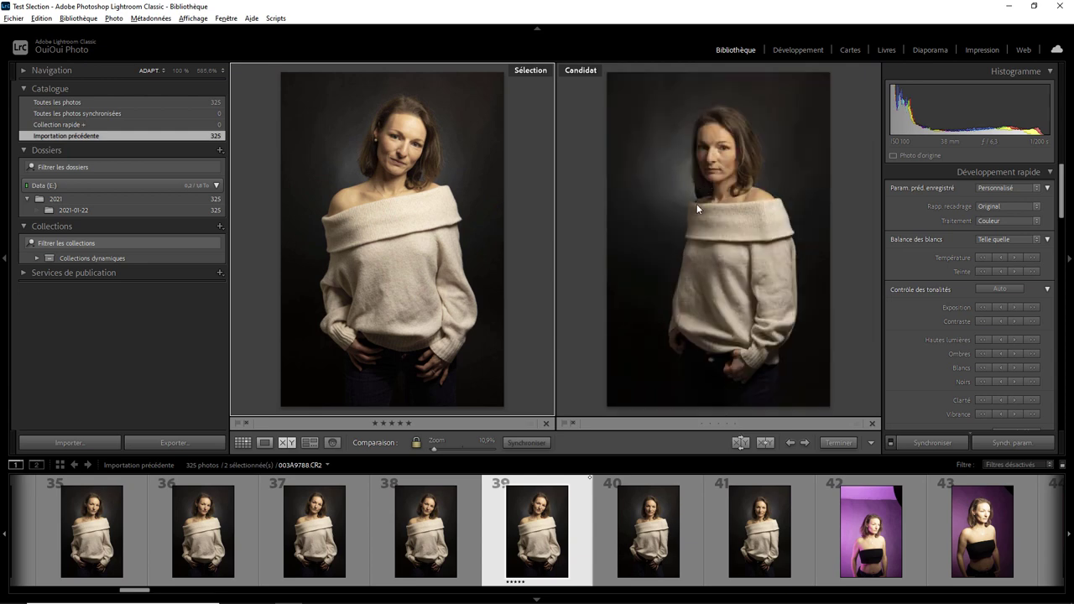
key(Left)
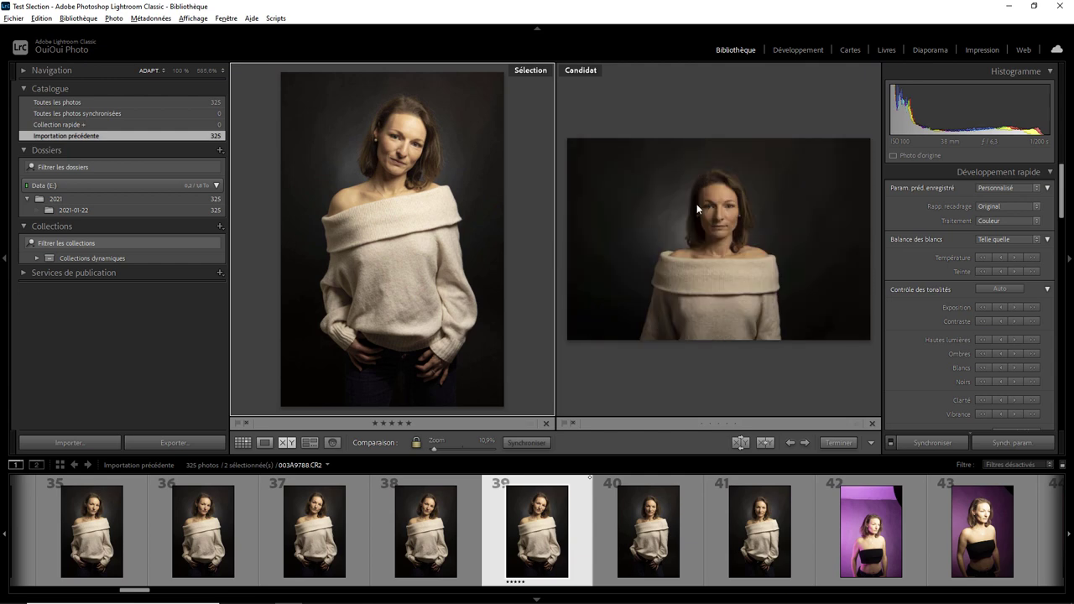
key(Right)
key(Right)
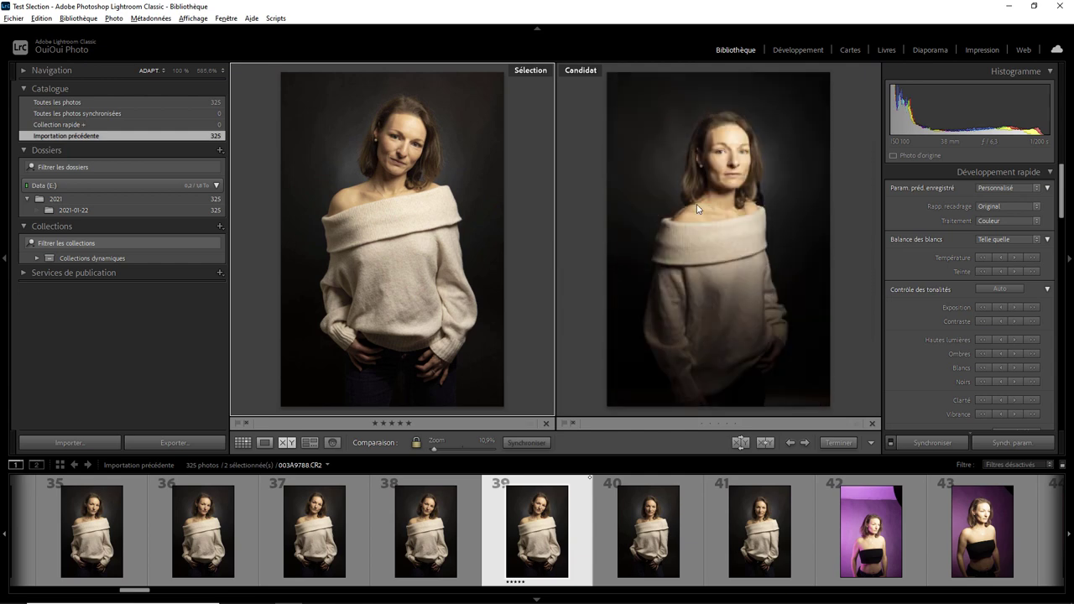
key(Right)
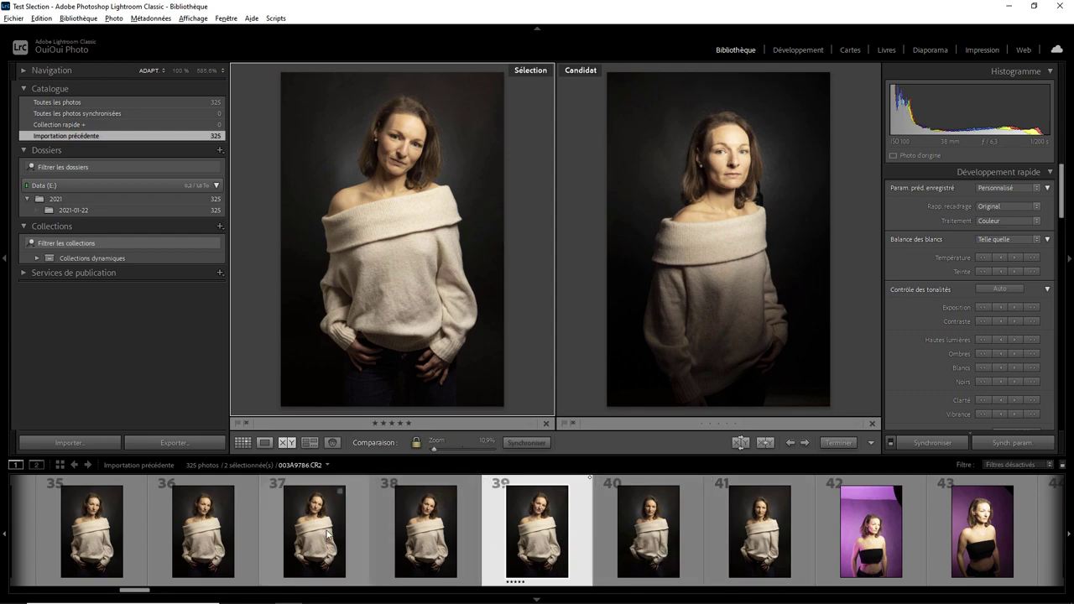
Return to Grid view and open photo 157 from the yellow-backdrop series in Loupe
click(243, 444)
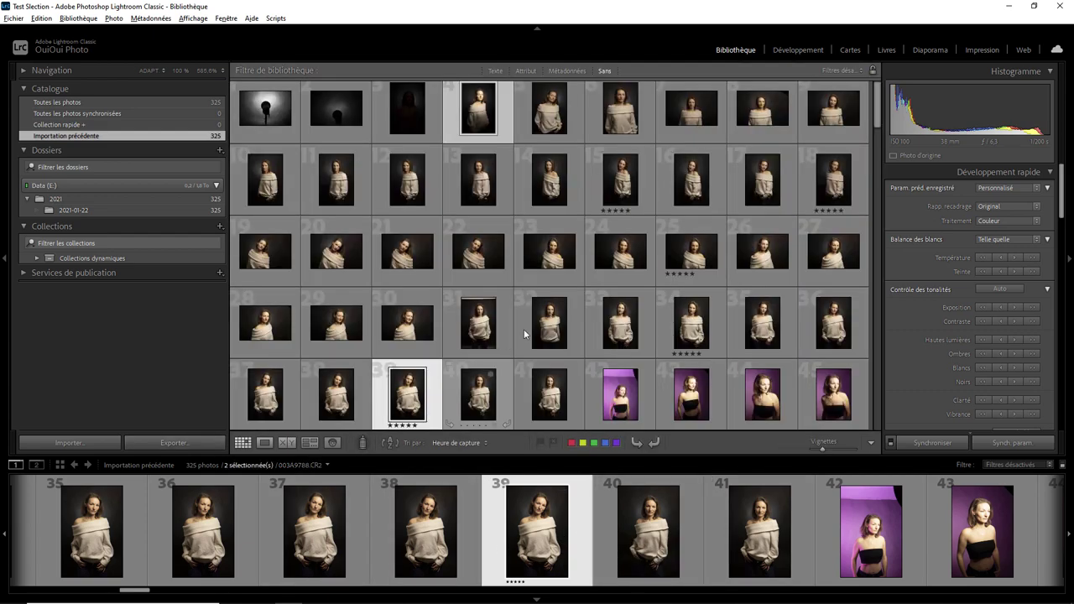
scroll(621, 251, down, 3)
scroll(626, 255, down, 4)
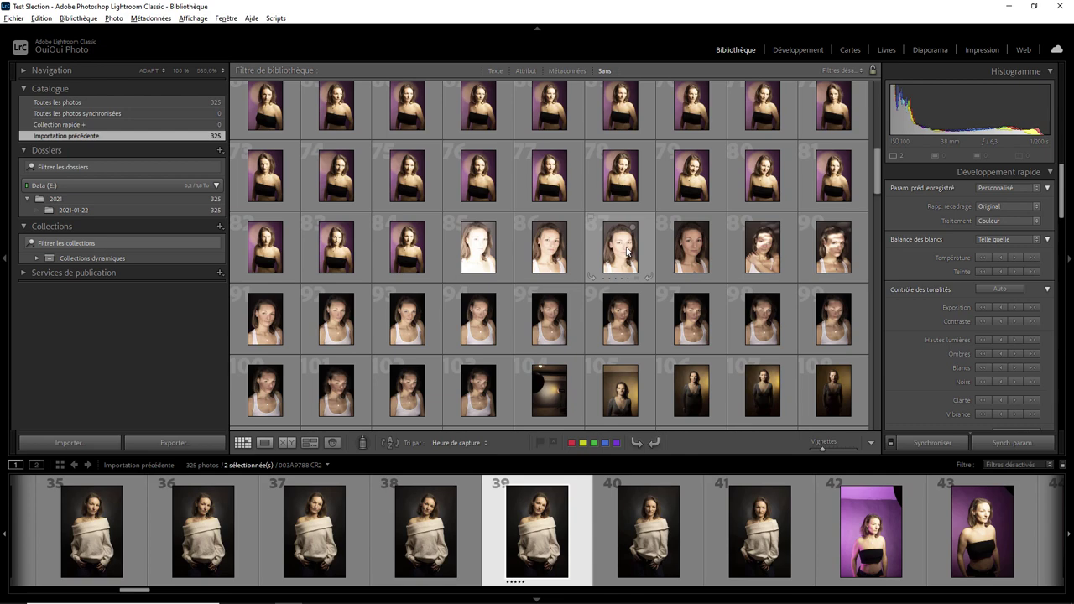
scroll(625, 254, down, 3)
scroll(625, 252, down, 1)
scroll(626, 251, down, 2)
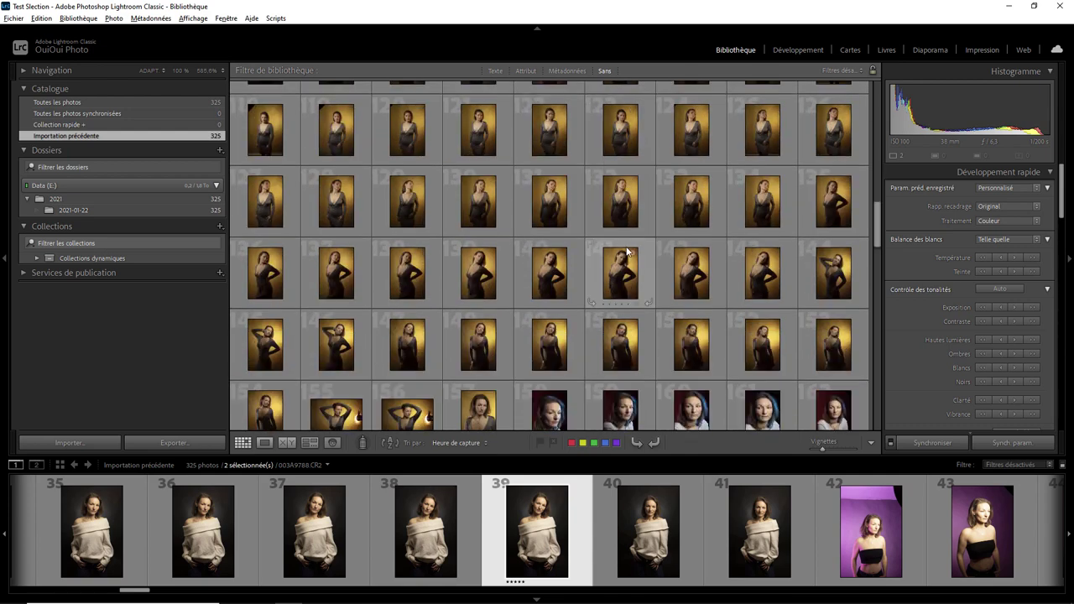
scroll(524, 326, down, 2)
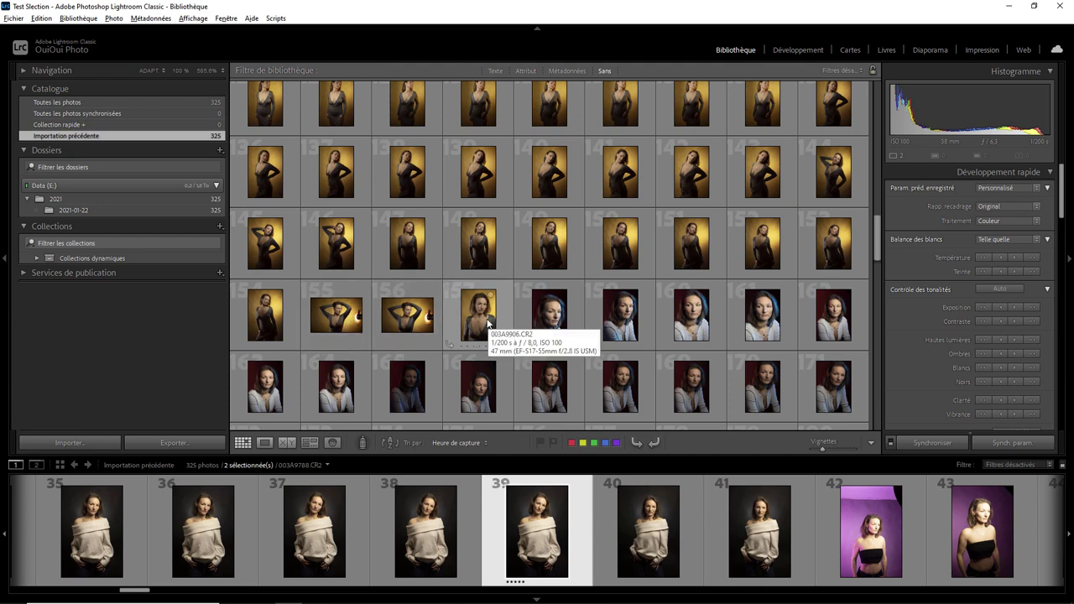
click(487, 323)
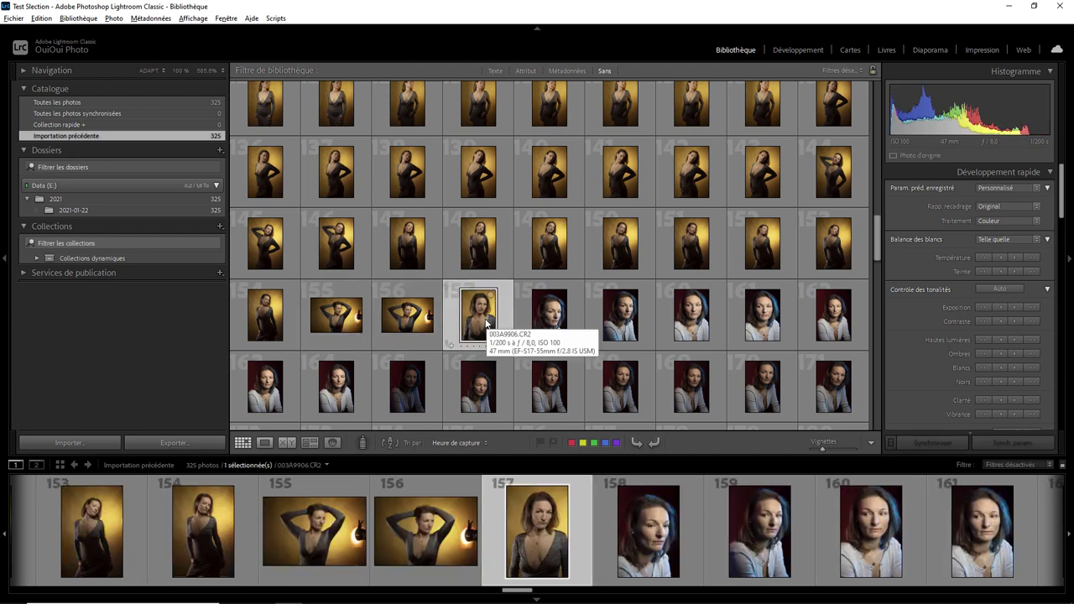
double_click(487, 323)
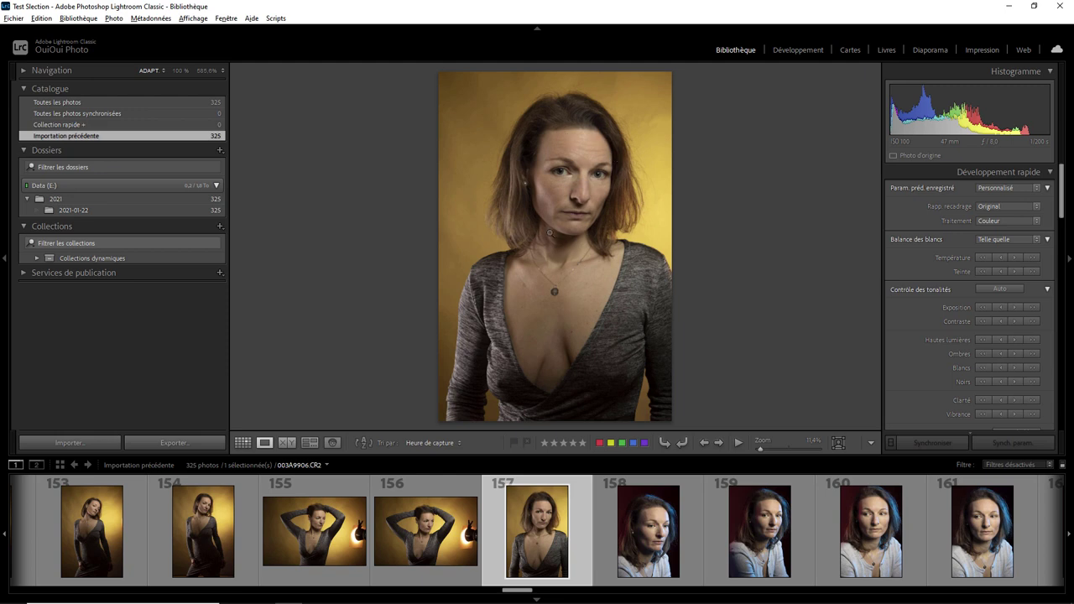
Step back to photo 151 (003A9900.CR2) and rate it five stars
key(Left)
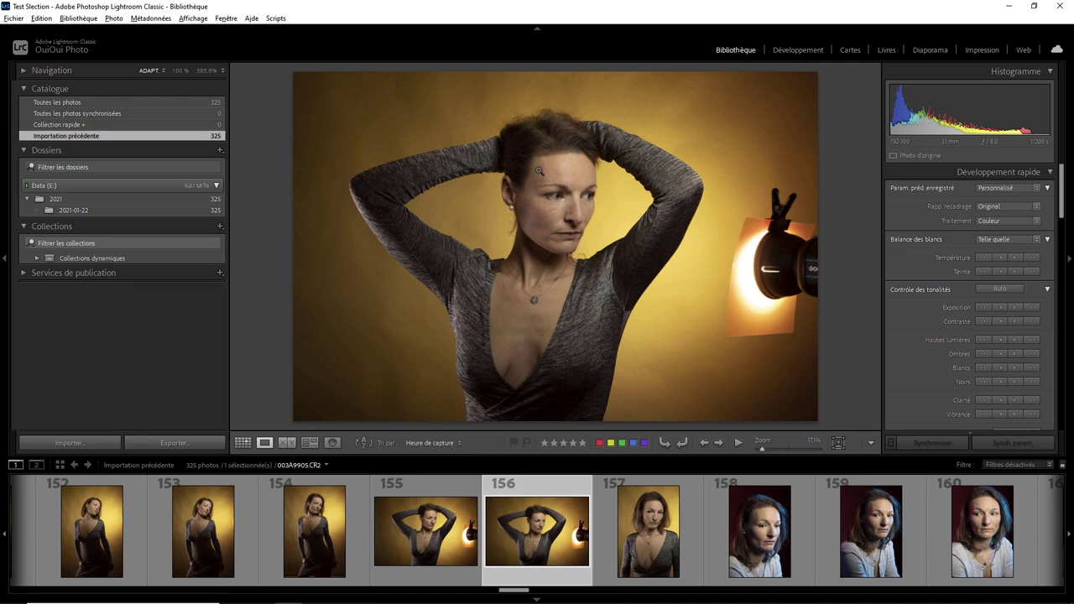
key(Left)
key(Left)
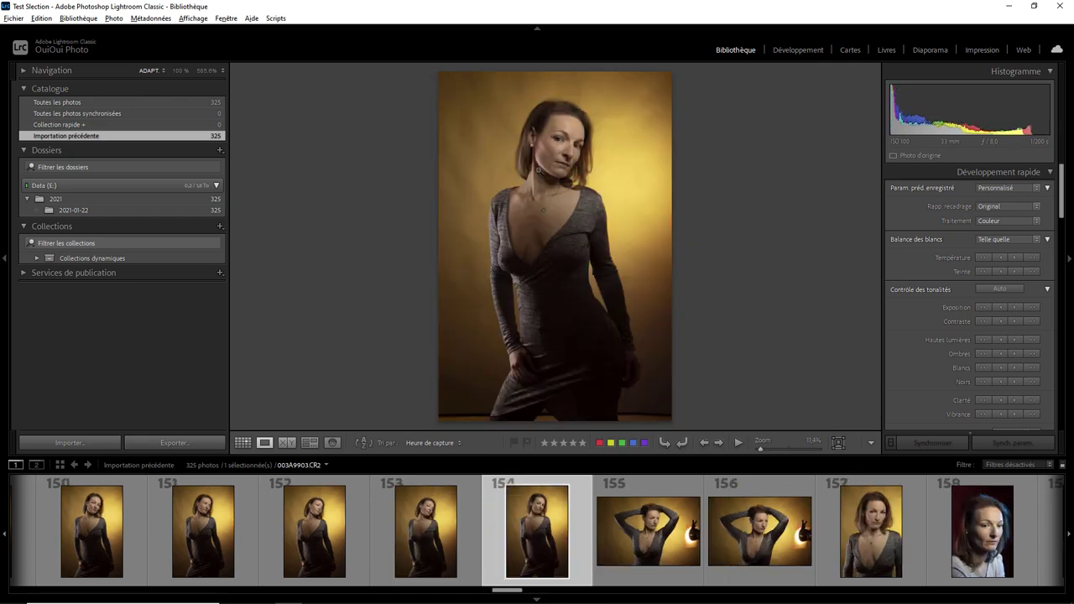
key(Left)
key(Left)
key(Left)
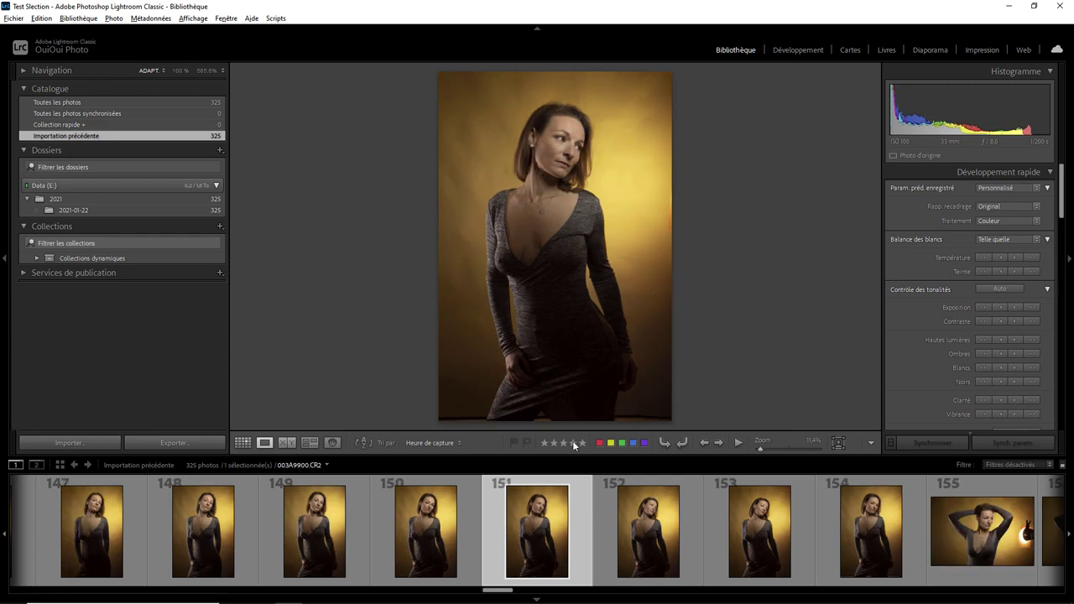
click(583, 442)
Compare photo 151 against 150, 149, 147 and the raised-arm, head-tilted and arm-behind-back shots
click(287, 442)
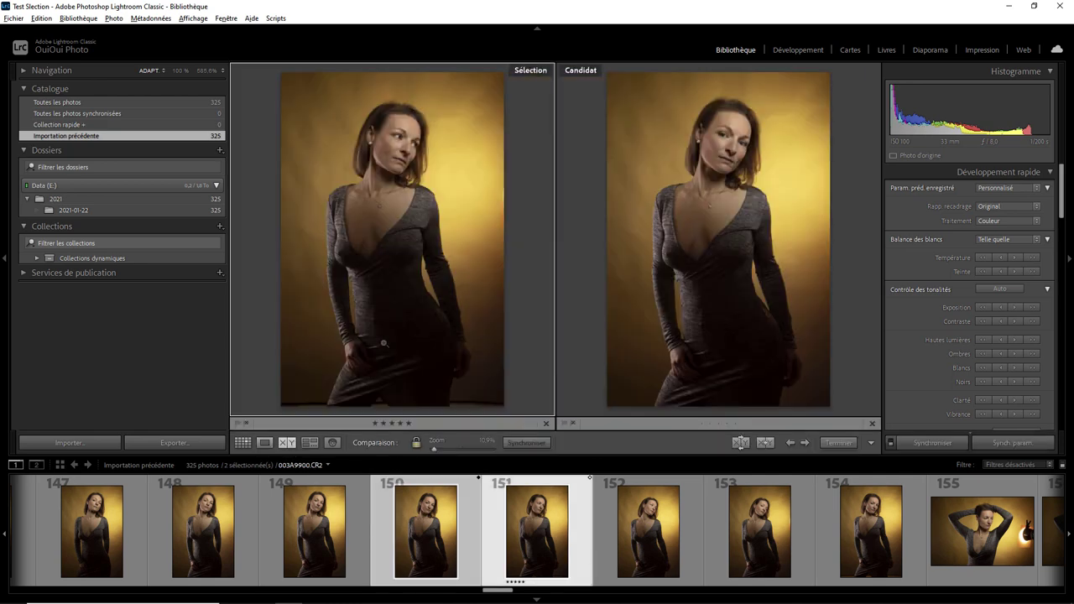
key(Left)
key(Left)
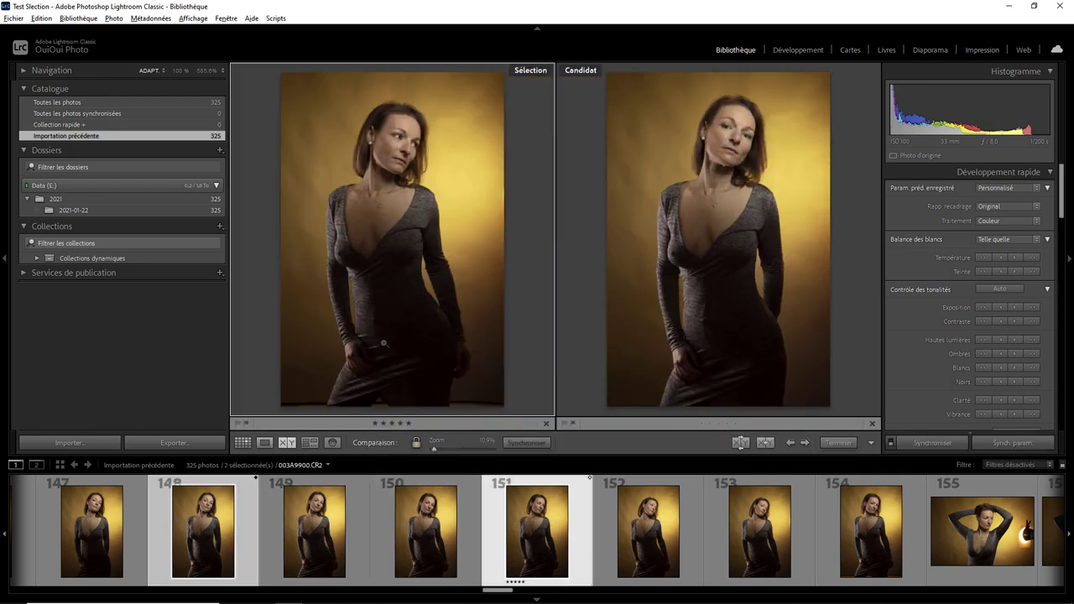
key(Left)
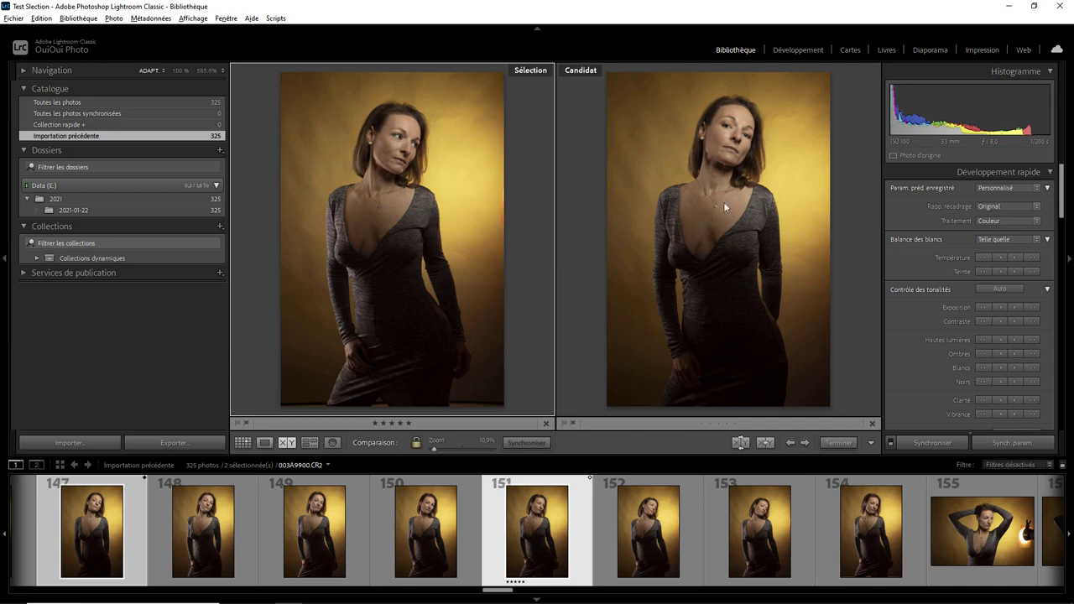
key(Left)
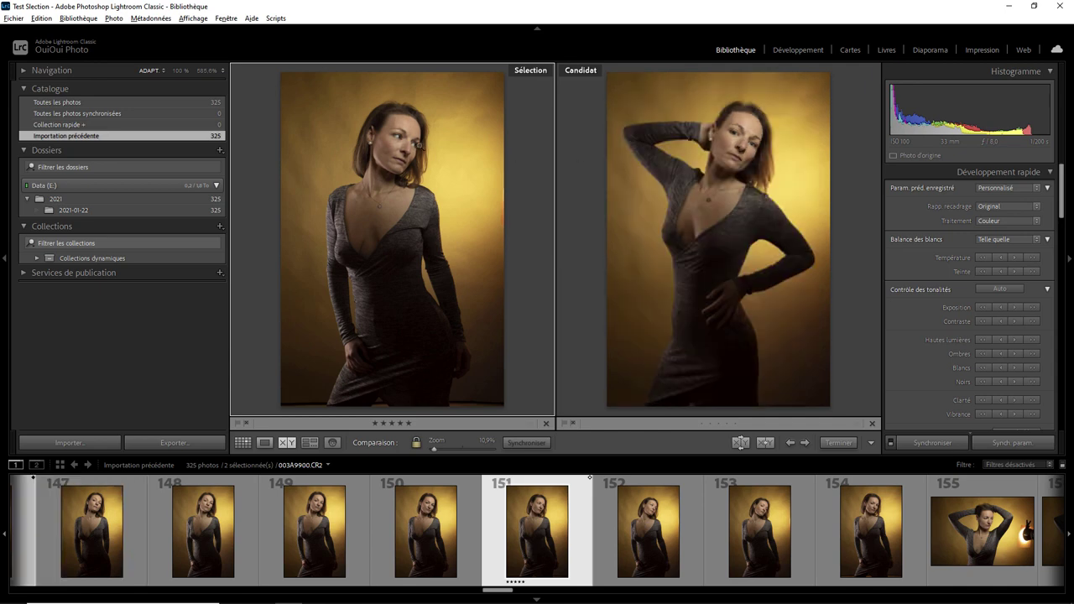
key(Left)
key(Right)
key(Left)
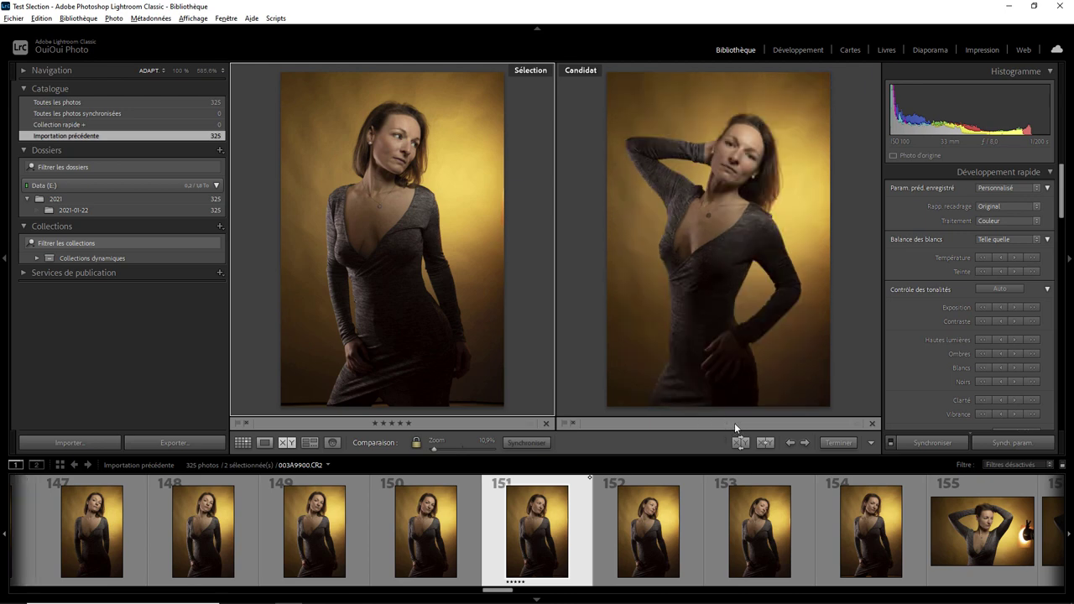
key(Left)
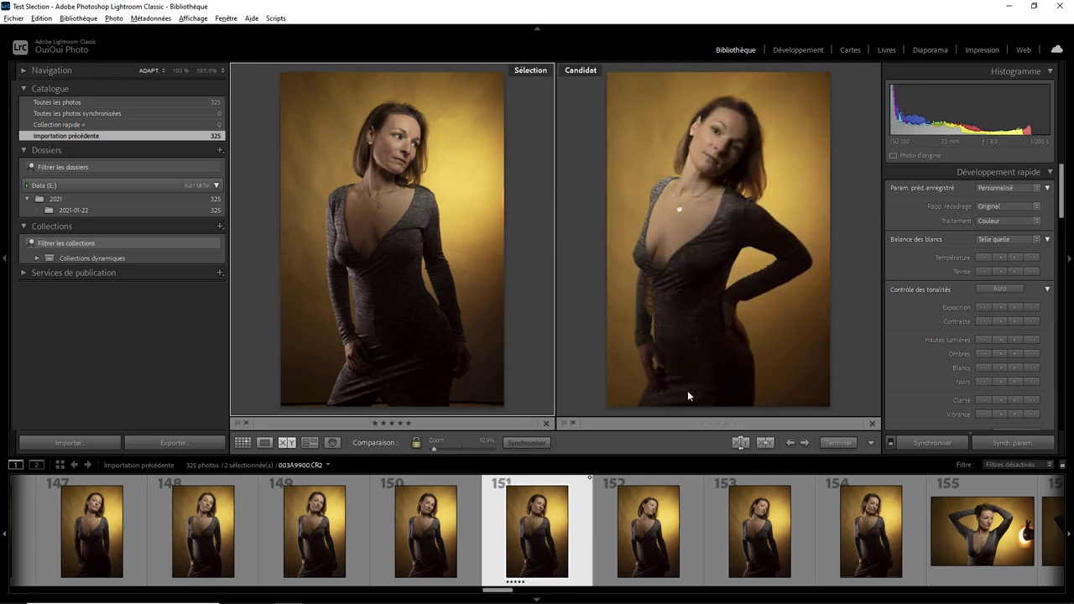
Keep cycling candidates through the dress series, ending on the frontal hands-down pose
key(Left)
key(Left)
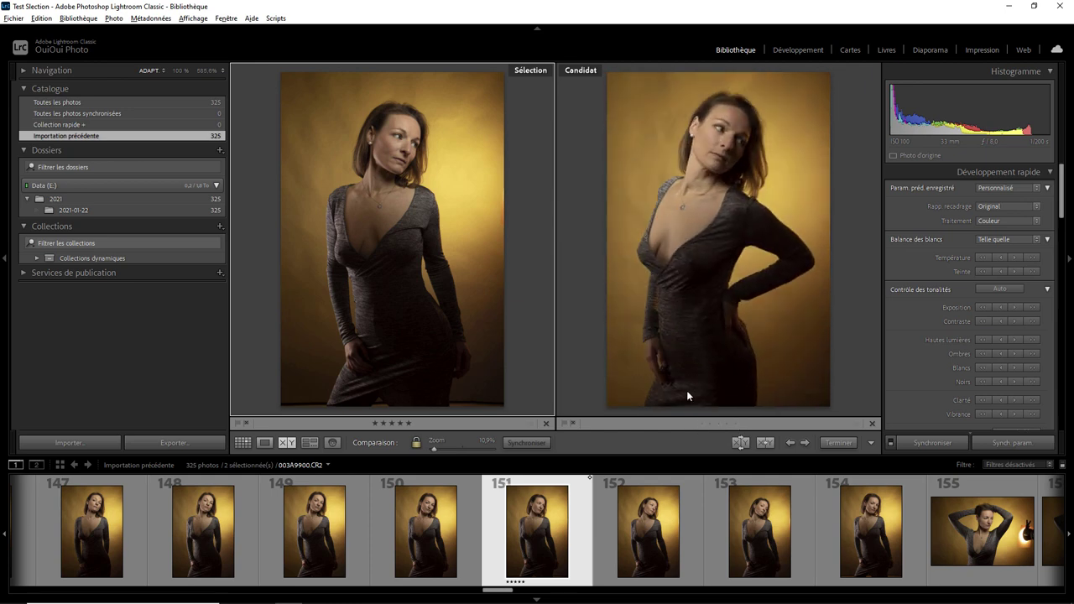
key(Left)
key(Left)
key(Left)
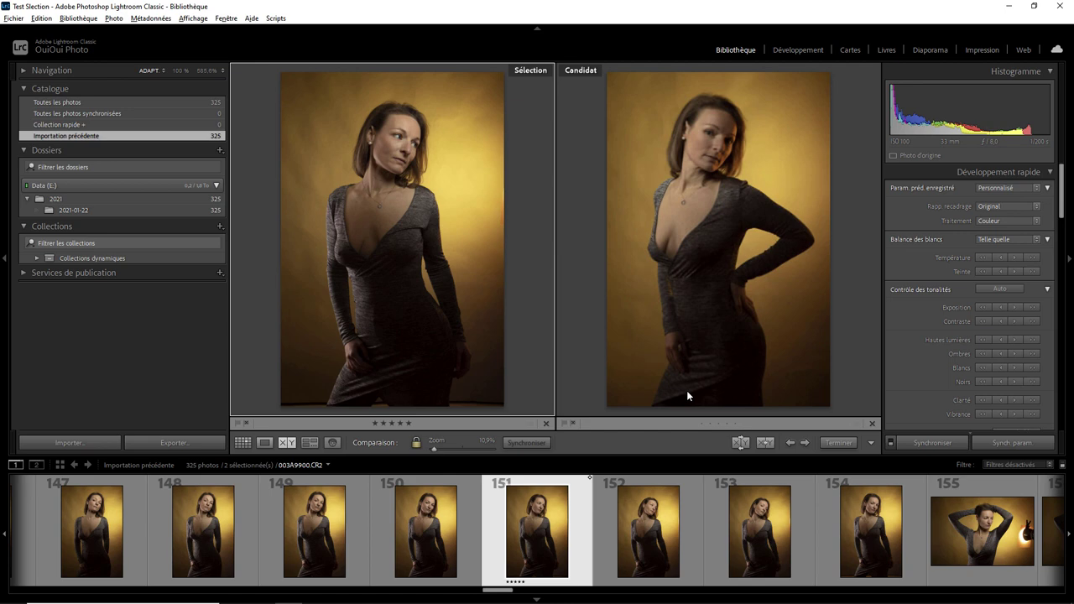
key(Left)
key(Left)
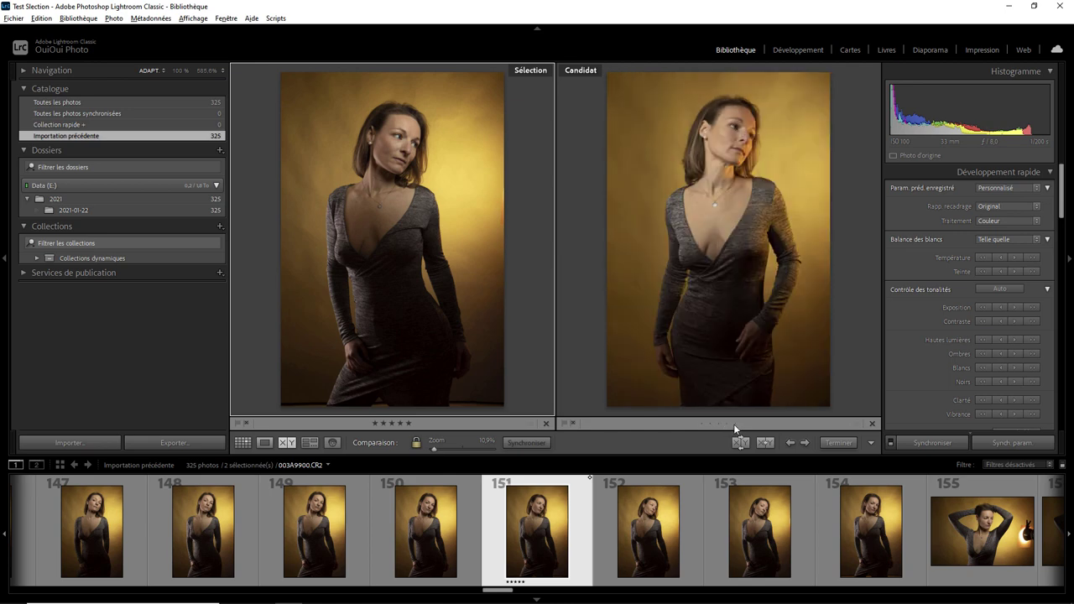
key(Left)
key(Left)
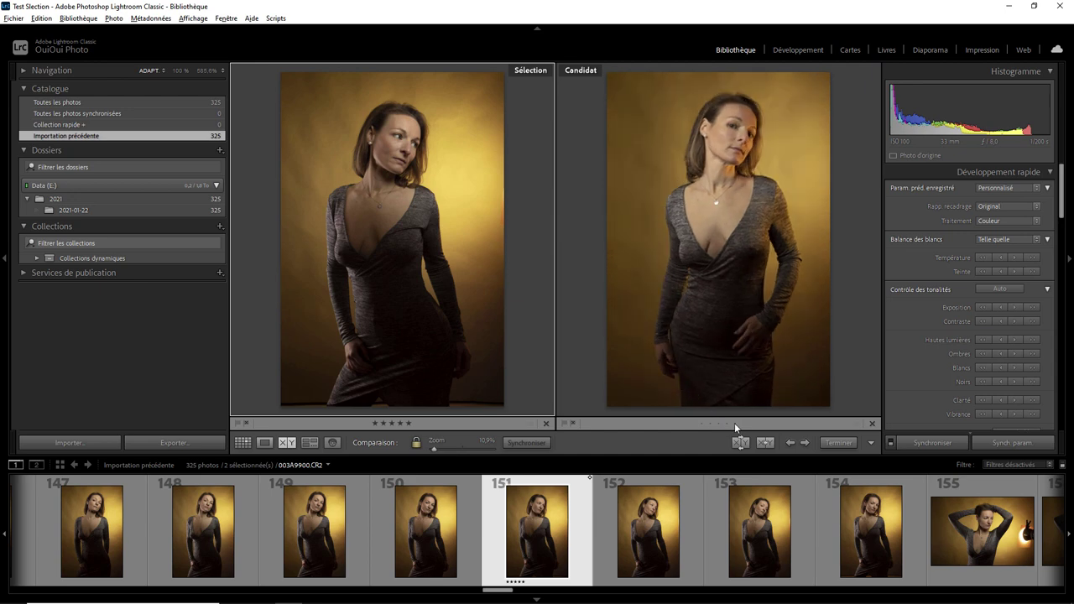
key(Left)
key(Left)
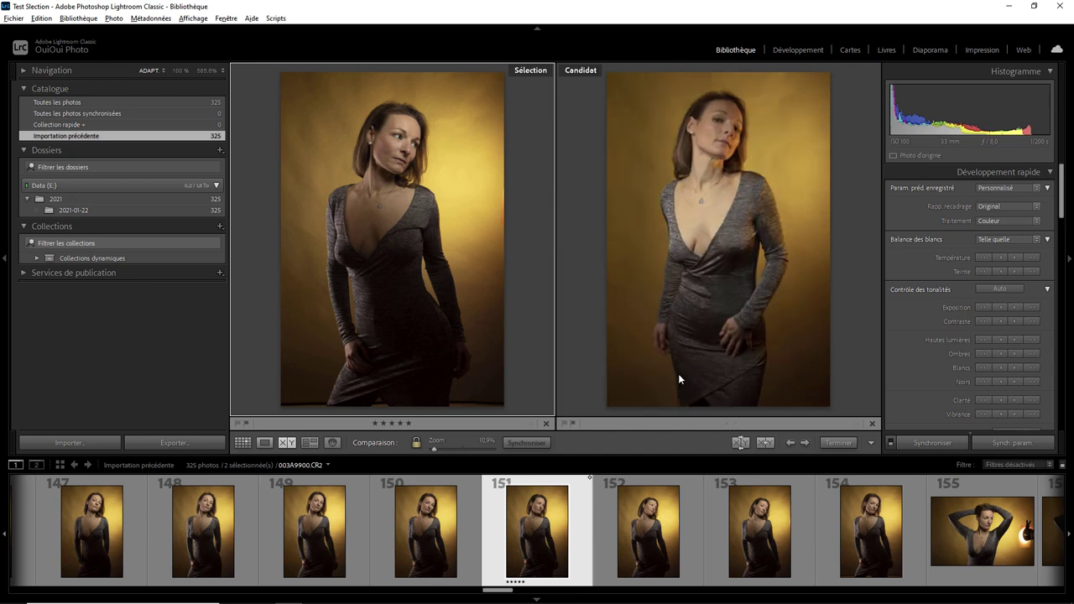
key(Left)
key(Left)
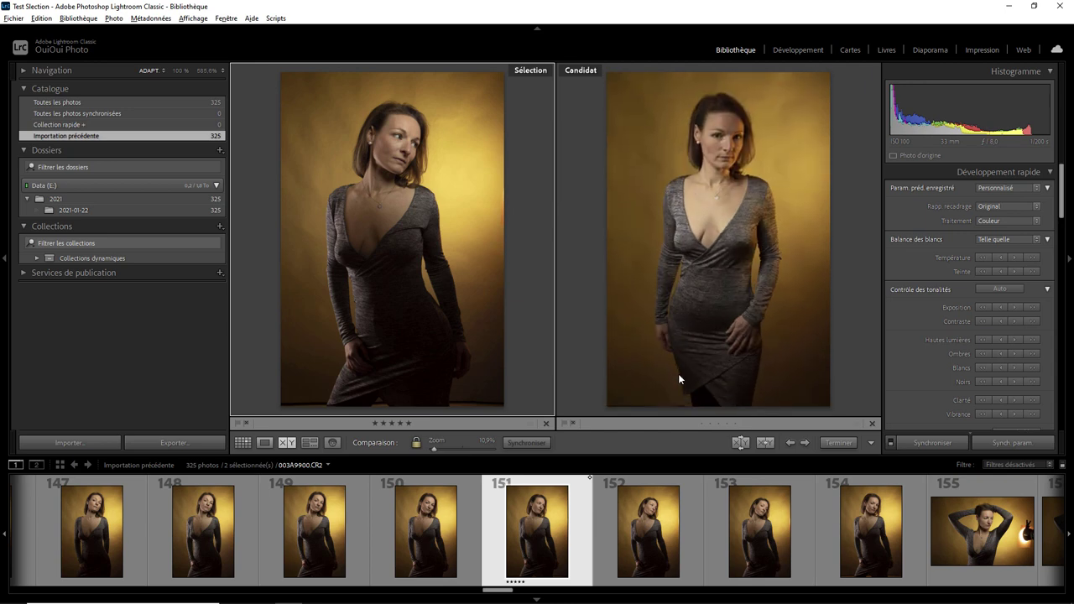
key(Left)
key(Left)
key(Left)
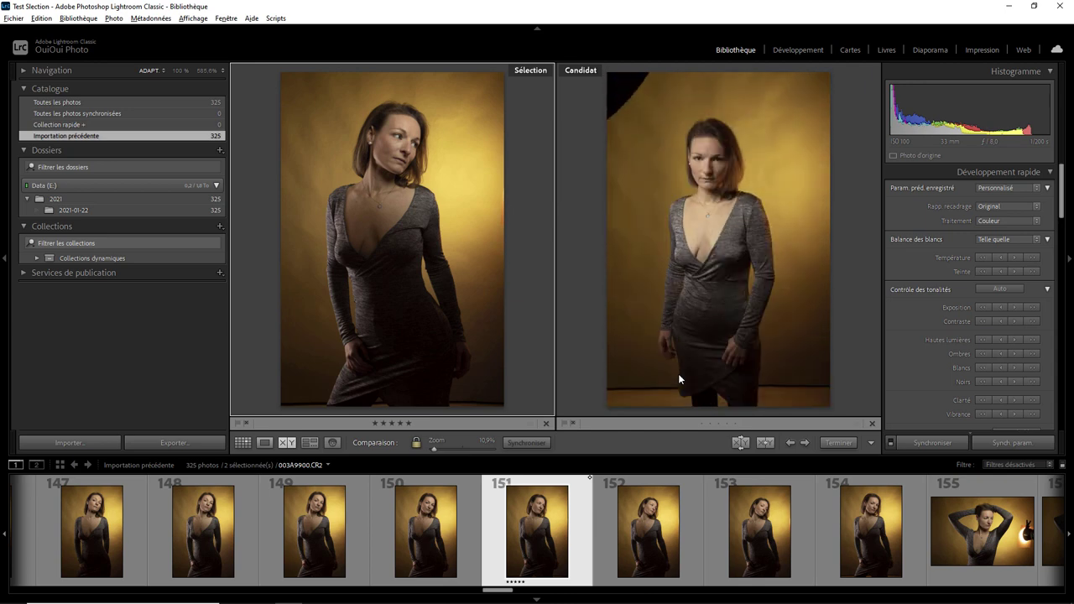
key(Left)
key(Left)
key(Left)
key(Left)
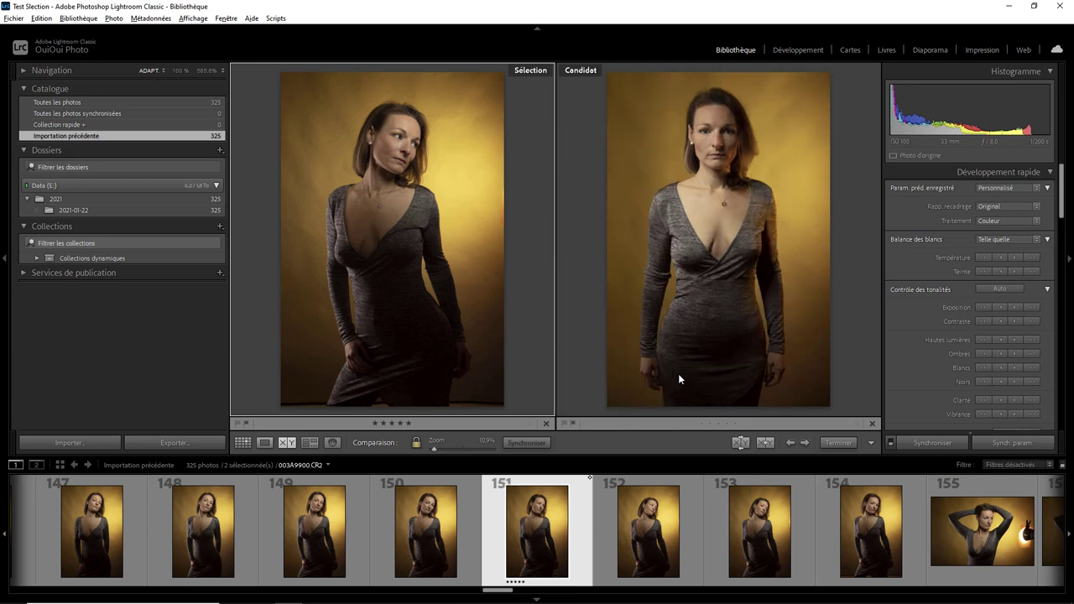
key(Left)
key(Left)
key(Left)
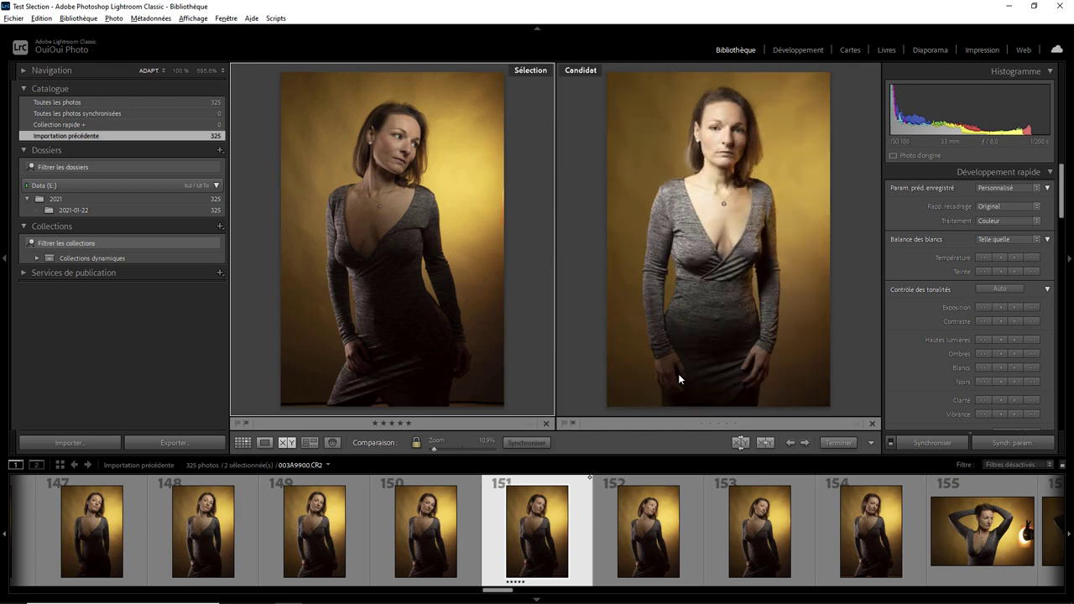
key(Left)
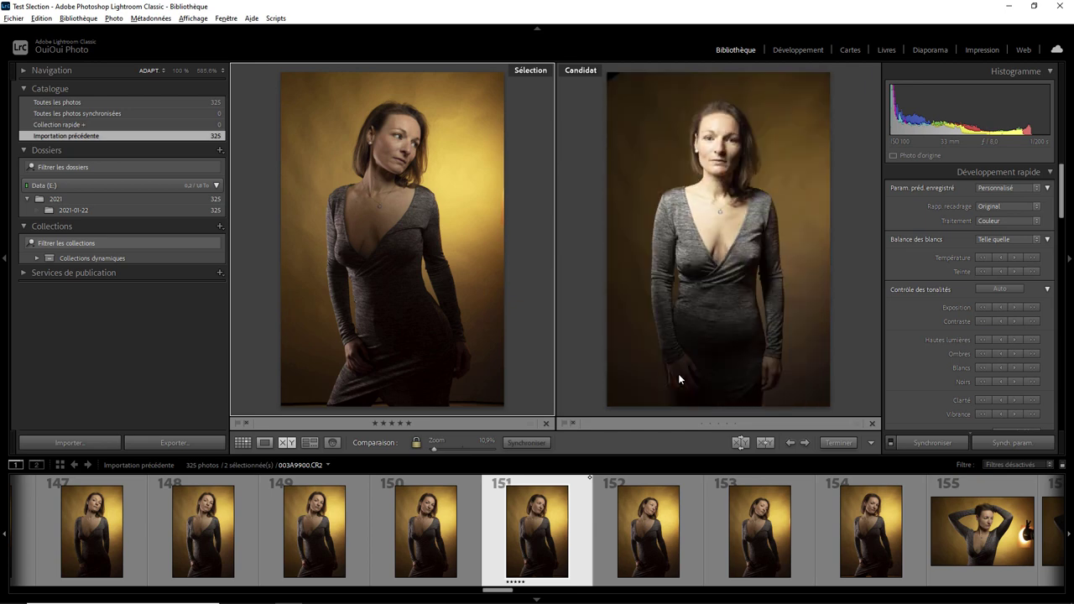
key(Left)
key(Left)
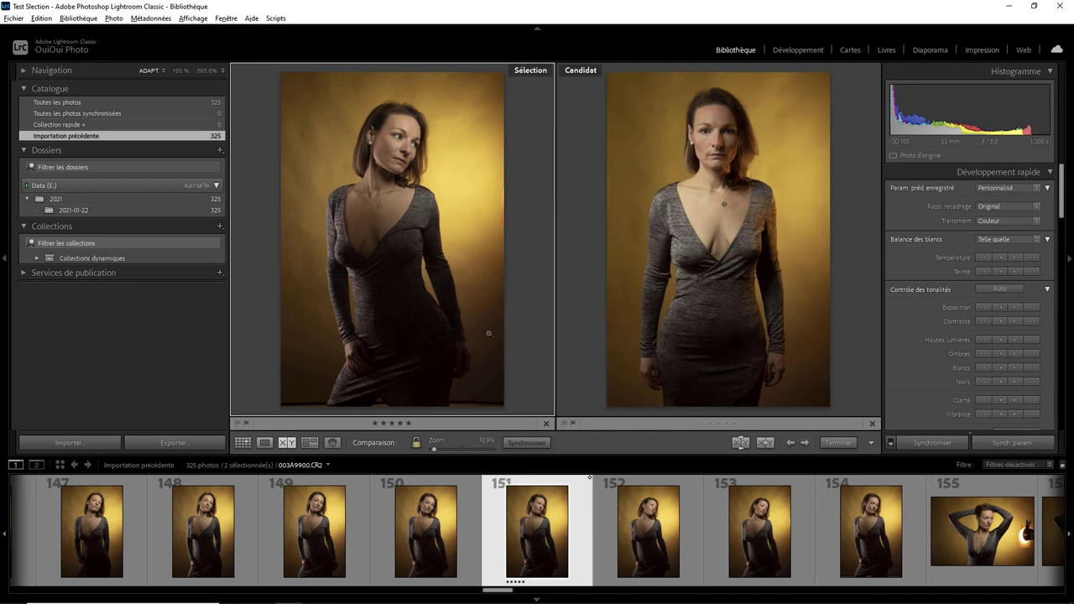
Start a smart collection in Collections dynamiques with rules Note ≥ five stars and Date de capture
click(119, 259)
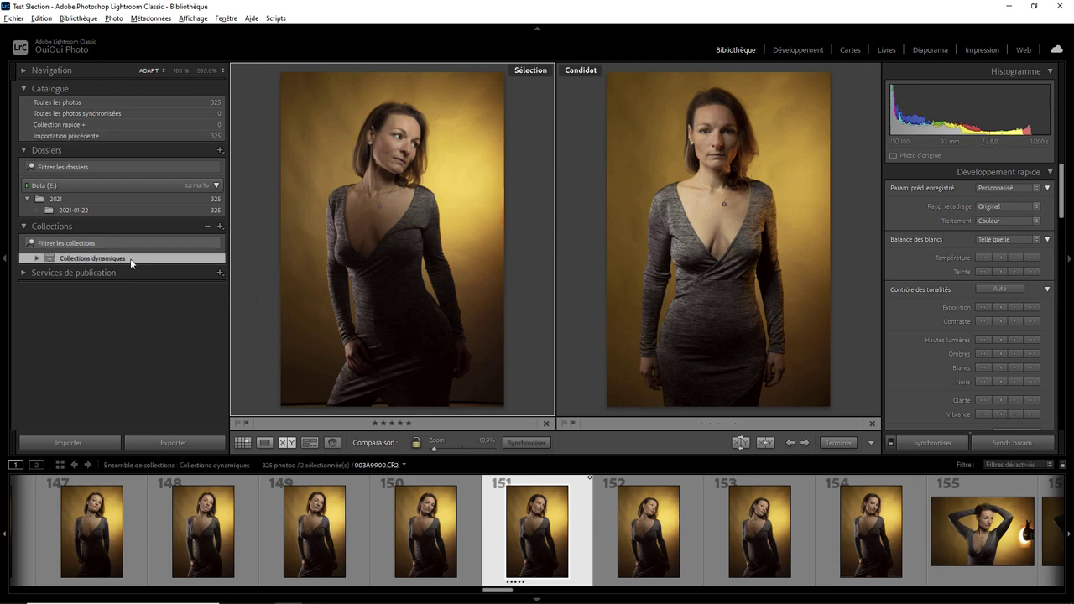
click(220, 226)
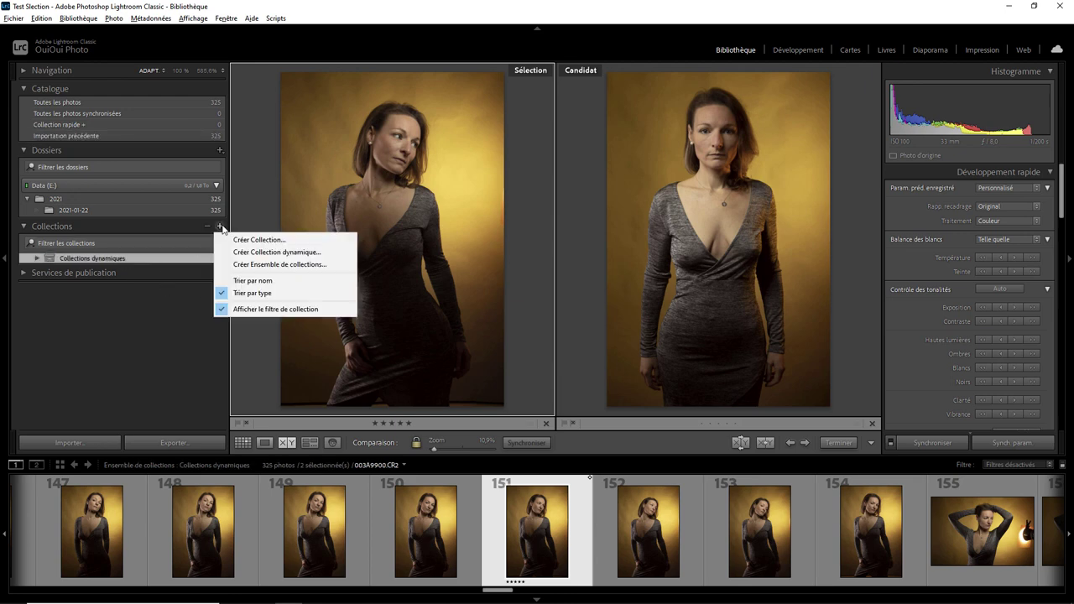
click(252, 252)
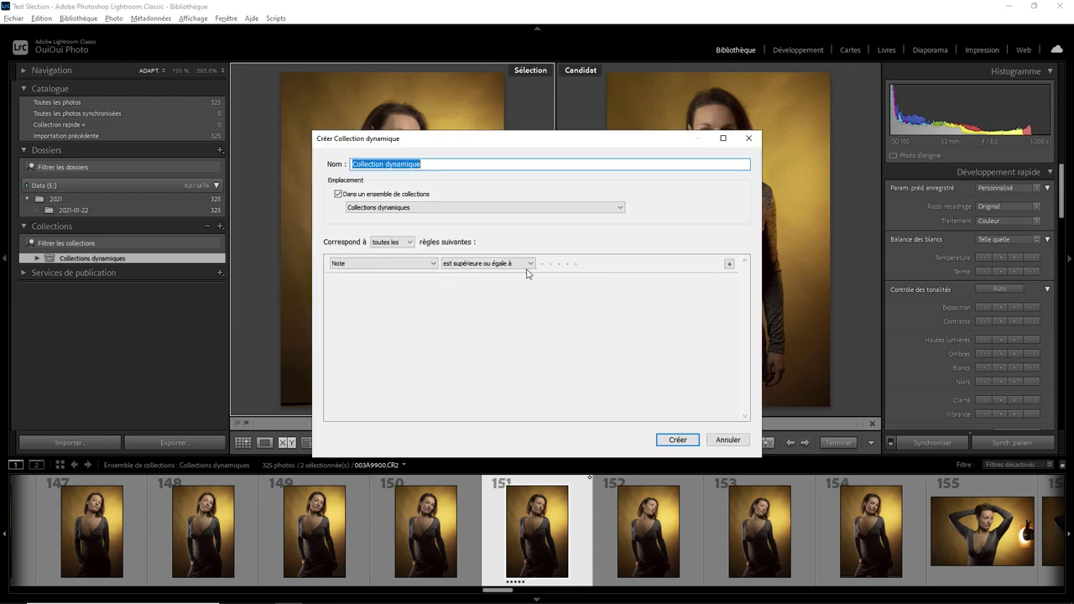
click(575, 264)
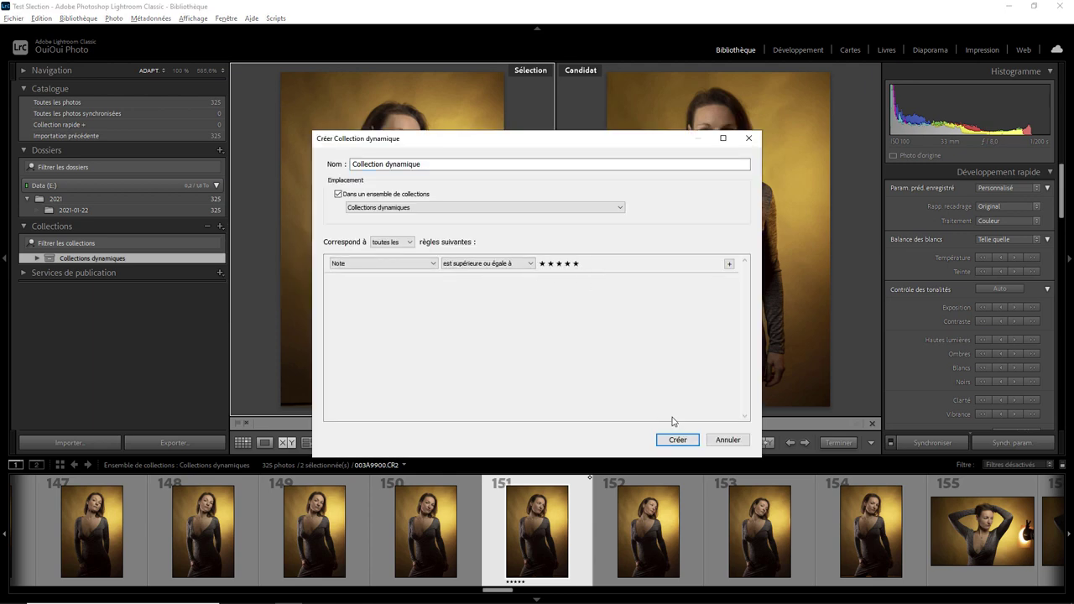
click(730, 265)
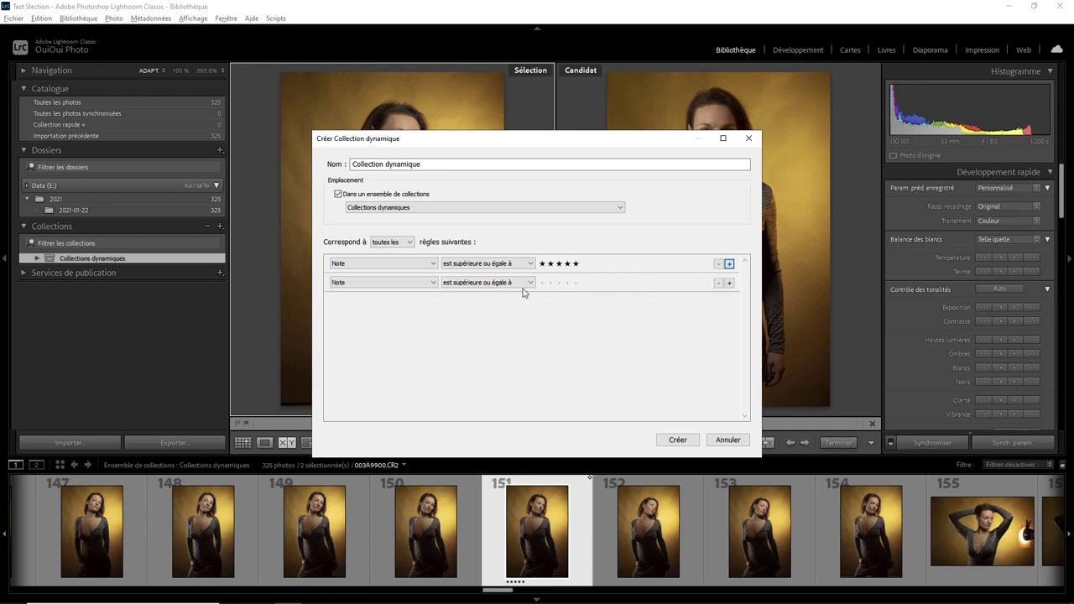
click(434, 285)
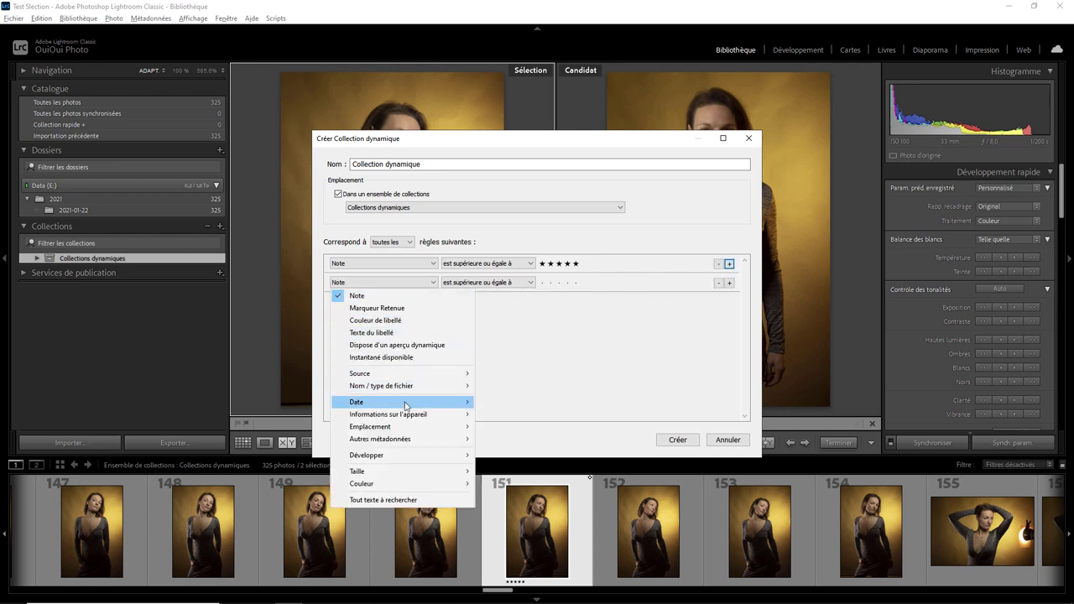
mouse_move(403, 402)
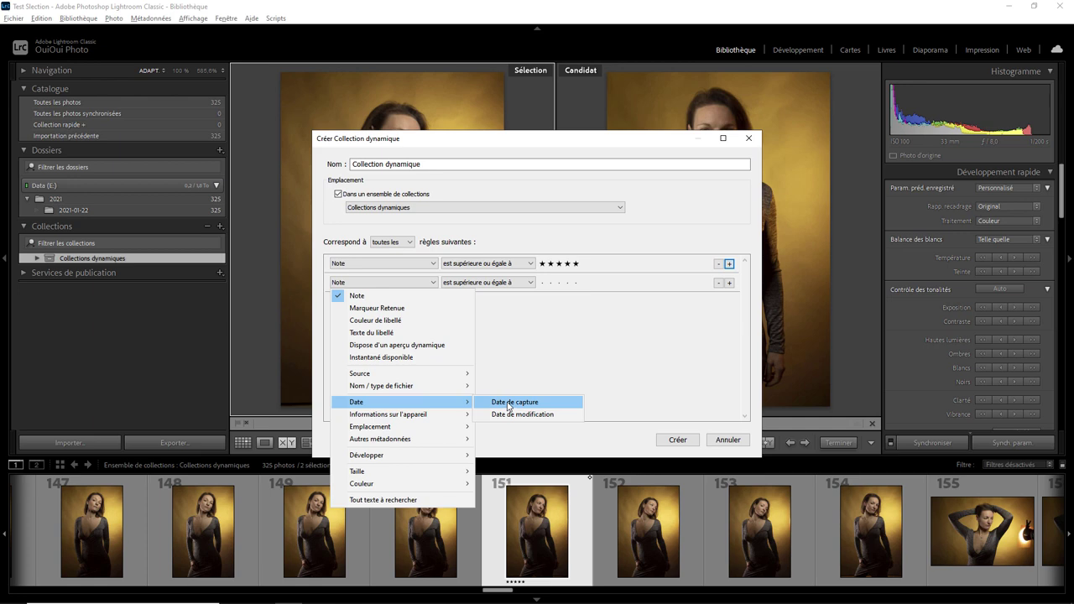
click(509, 406)
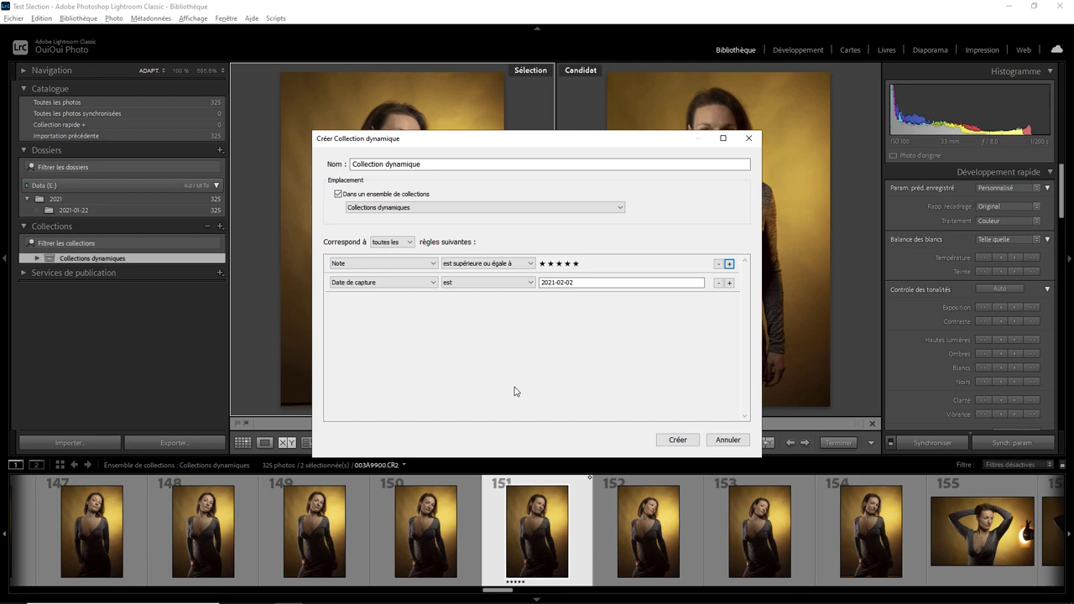
Correct the capture date to 2021-01-22 and create 'Collection dynamique' with 10 photos
double_click(582, 285)
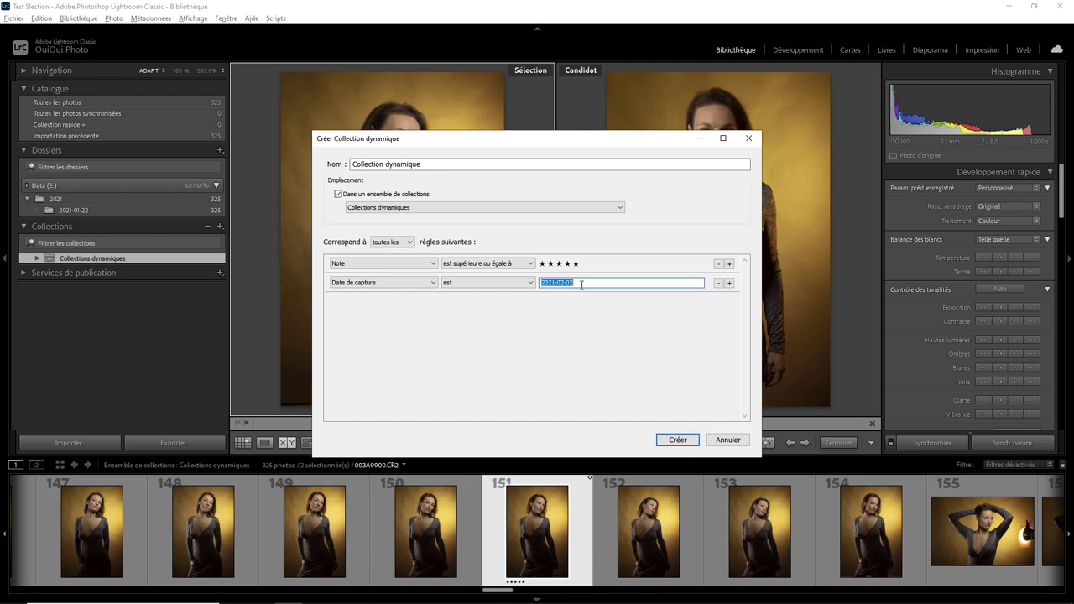
click(581, 285)
key(Left)
key(Left)
key(Left)
key(BackSpace)
text(1)
key(BackSpace)
key(BackSpace)
text(22)
click(679, 440)
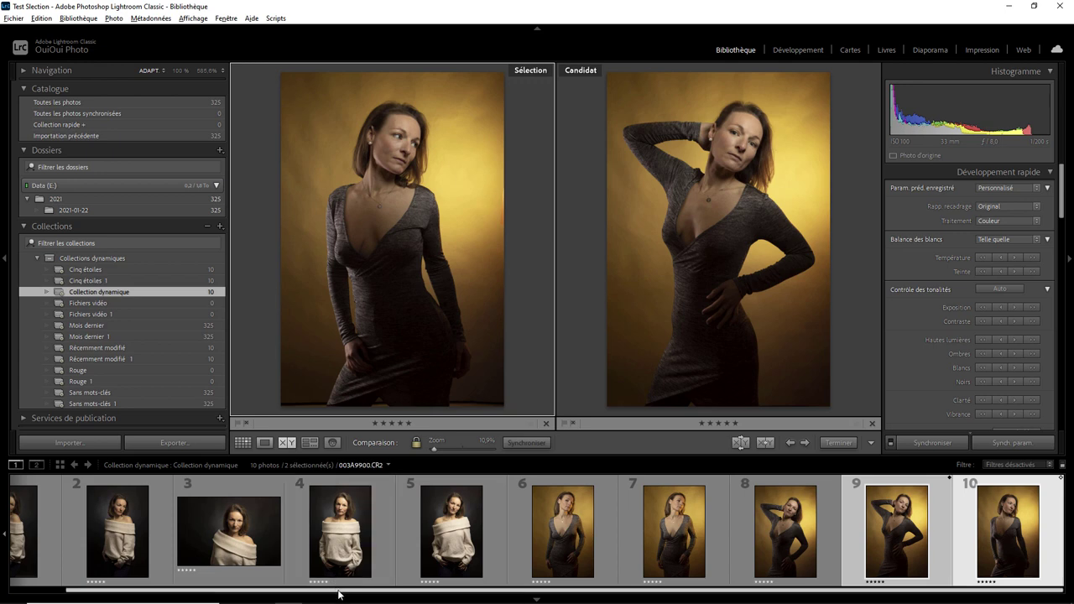
Select filmstrip thumbnails 1 to 5 and show the sweater portraits in Survey view
scroll(339, 594, up, 1)
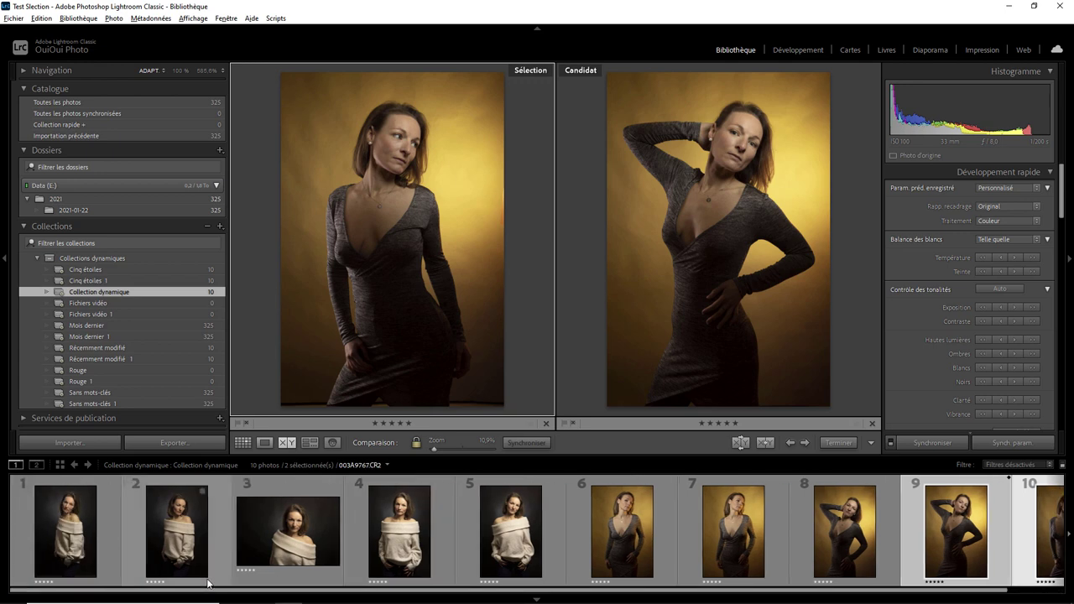
click(114, 527)
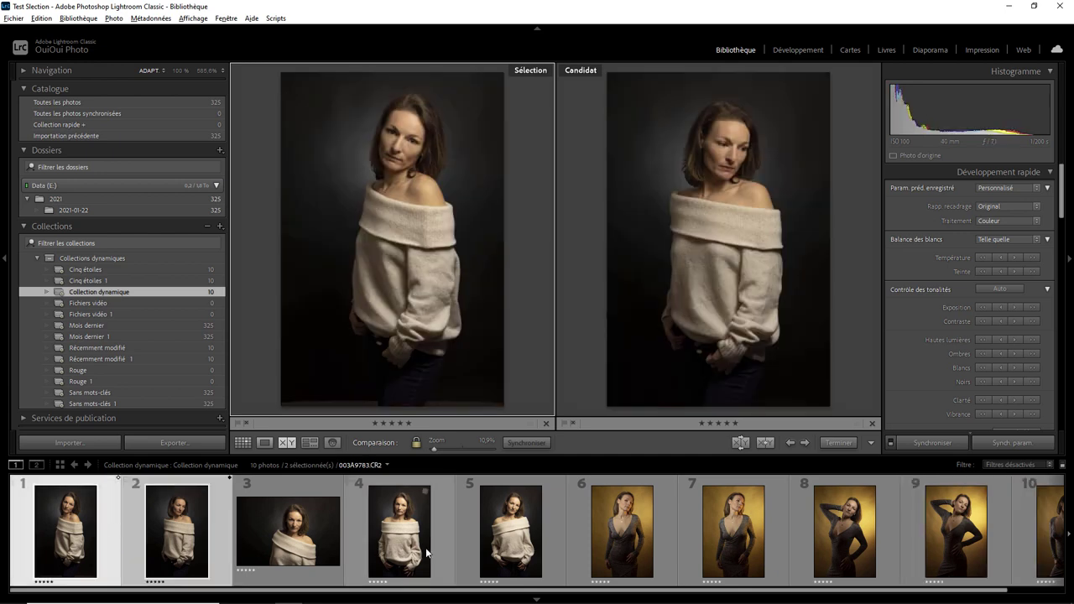
shift+click(544, 532)
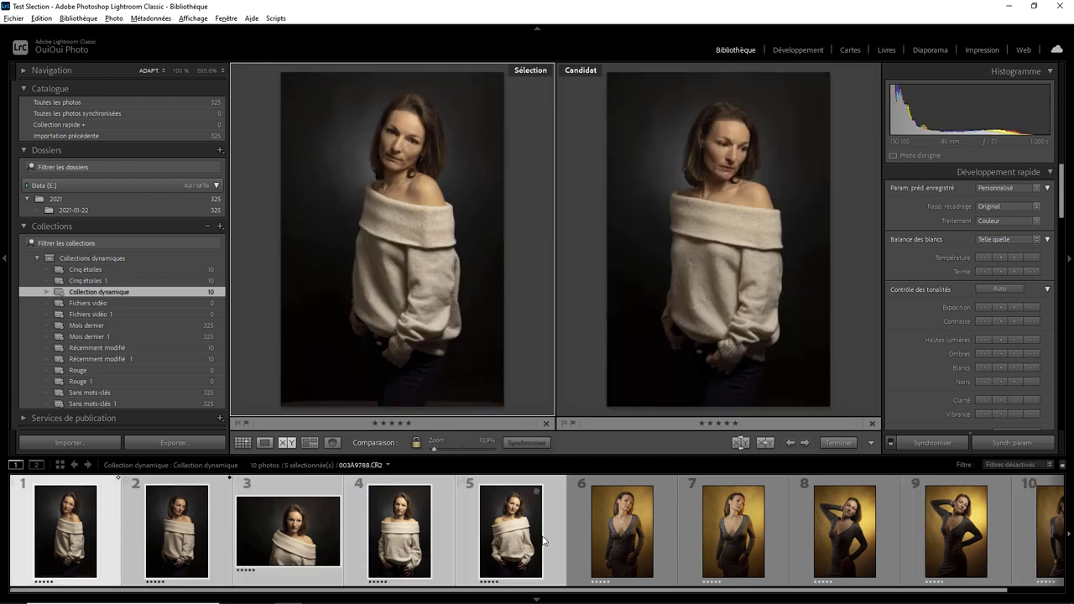
click(310, 442)
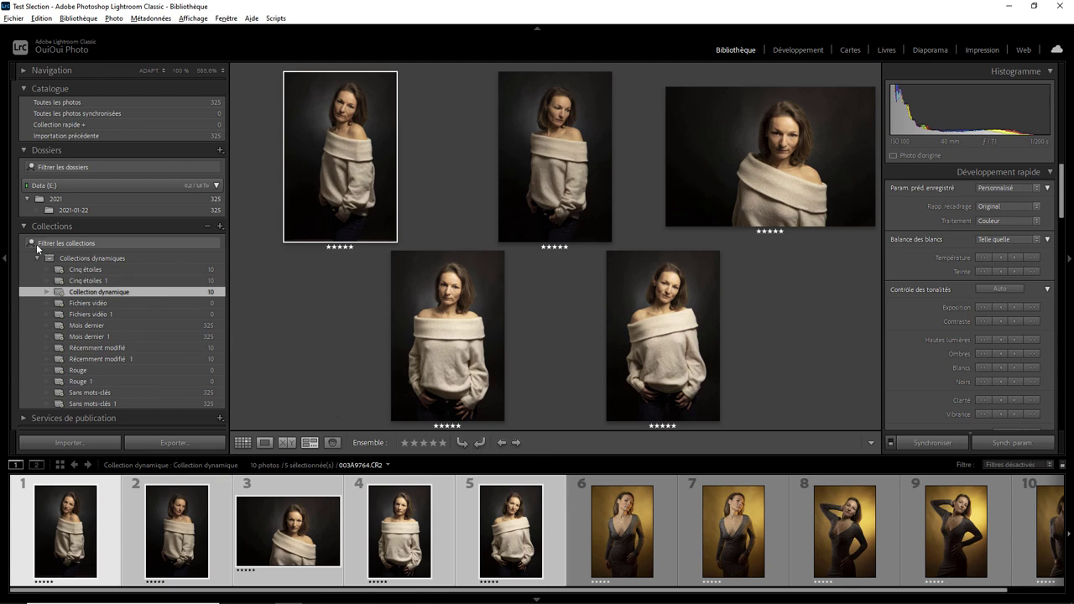
mouse_move(663, 336)
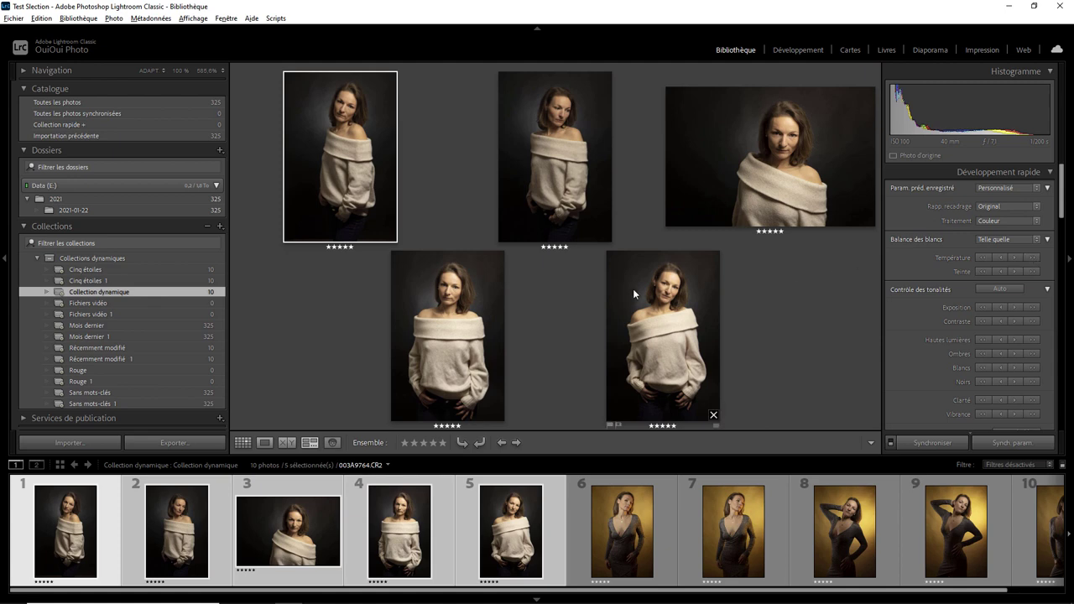
Hide the panels, un-rate two sweater shots, then survey filmstrip photos 4 to 8 (the dress portraits)
key(Tab)
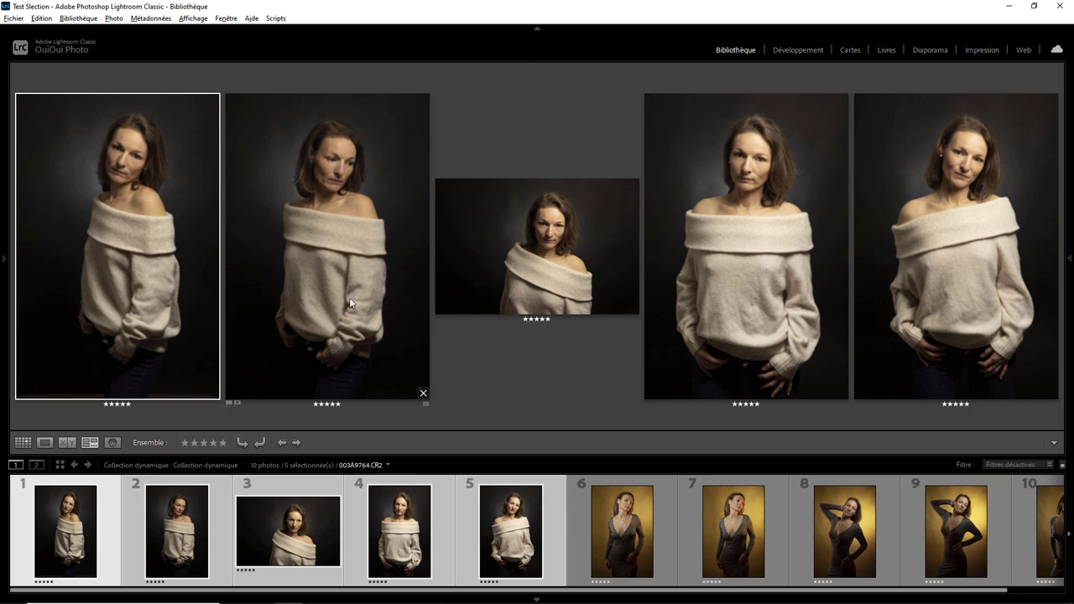
click(104, 401)
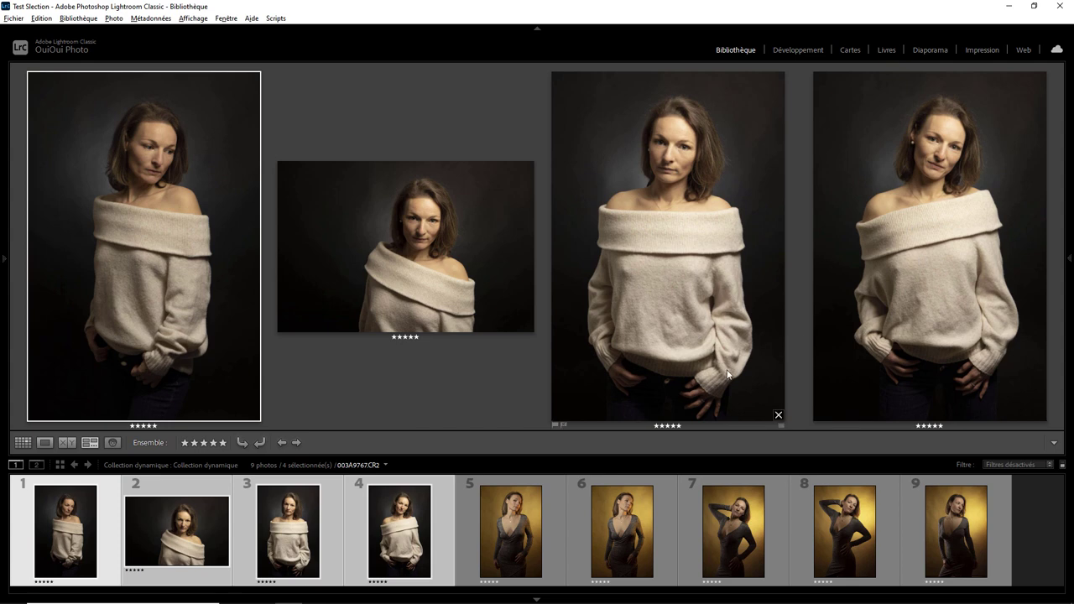
click(657, 426)
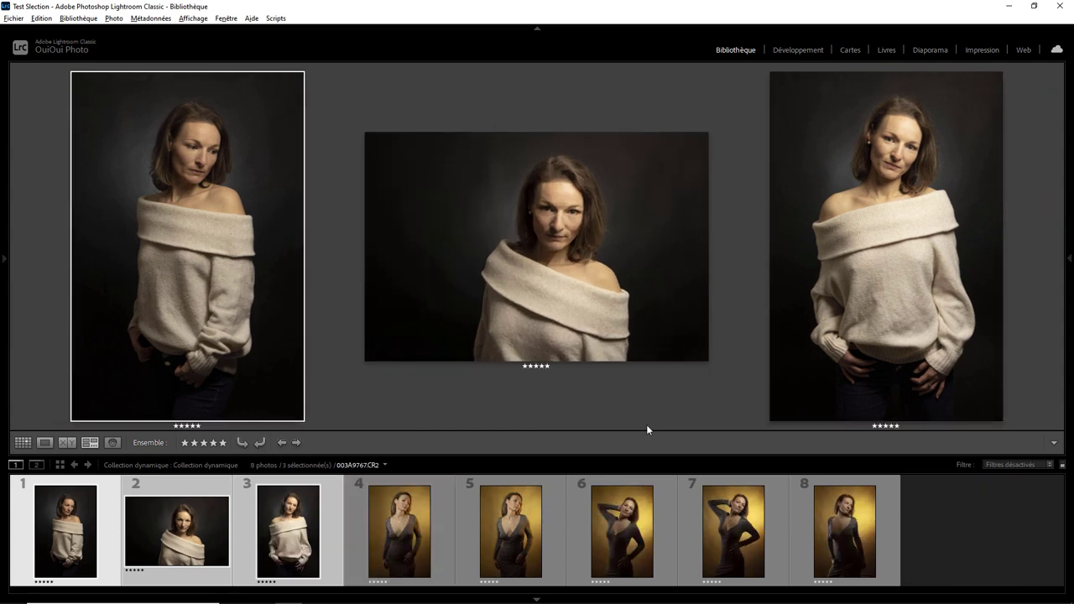
click(439, 523)
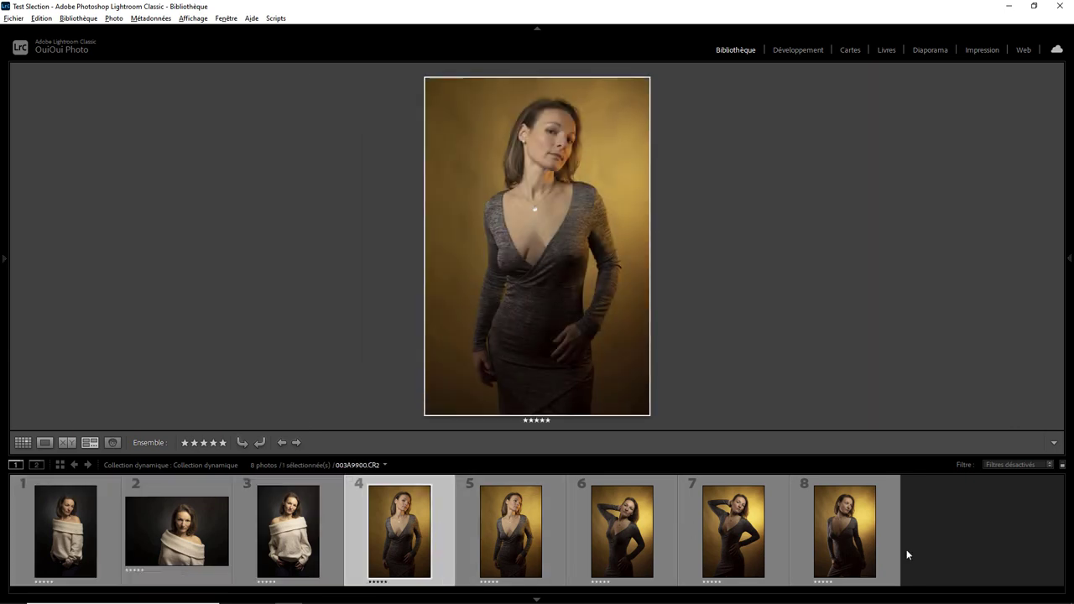
shift+click(892, 538)
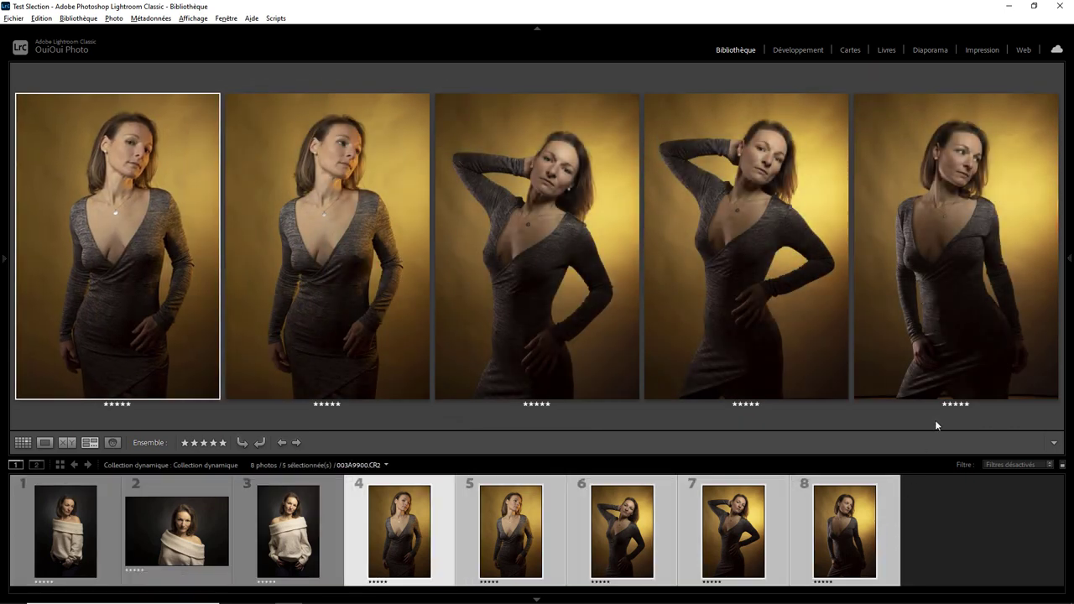
mouse_move(327, 246)
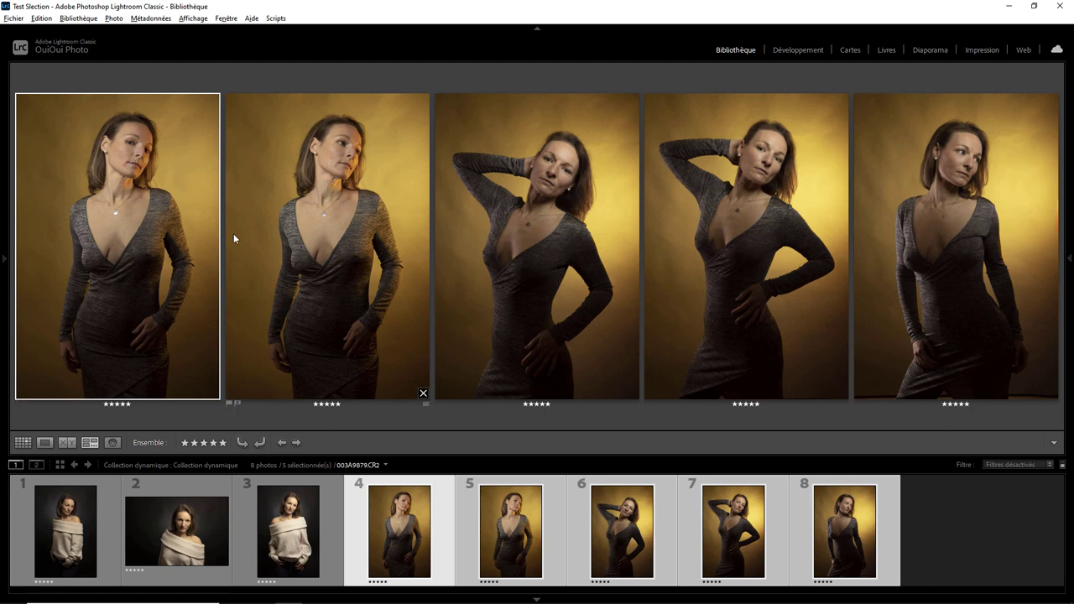
Un-rate two dress photos, leaving three dress portraits and 6 in the collection, and restore the panels
click(314, 401)
click(316, 404)
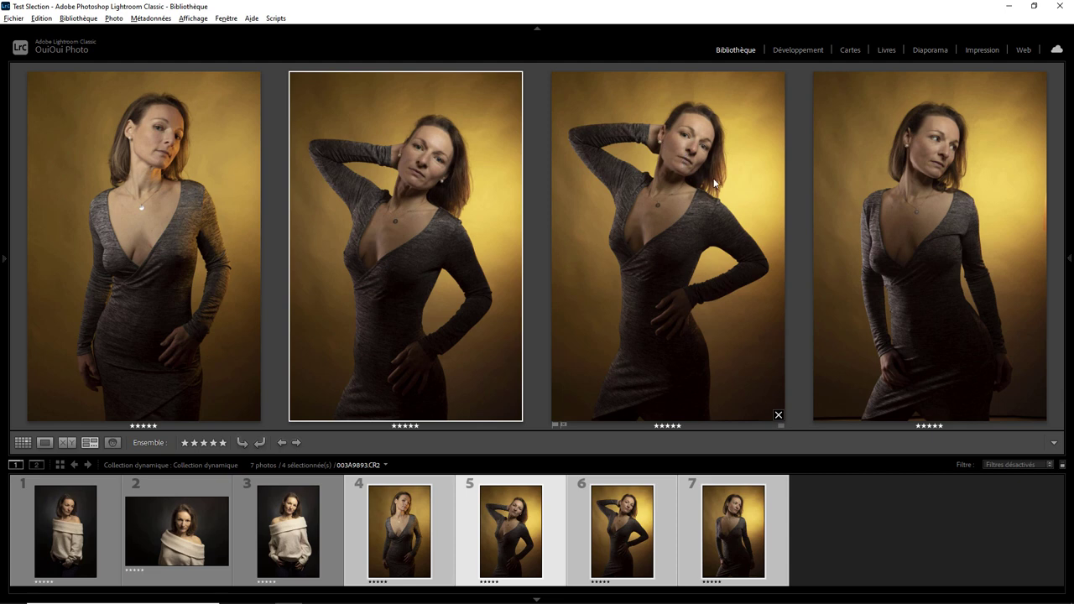
click(657, 424)
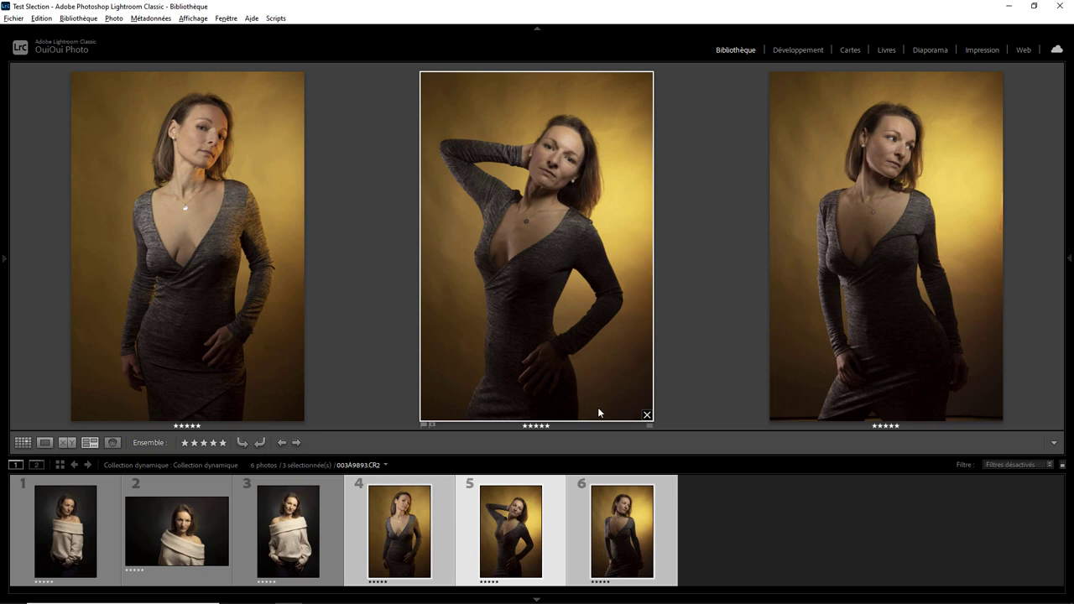
key(Tab)
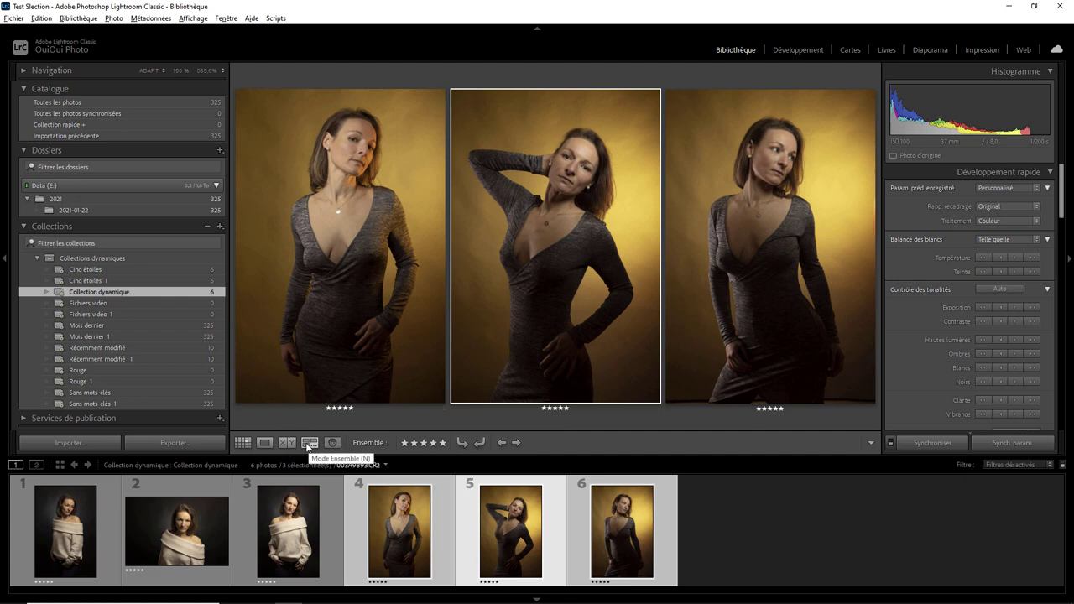
Collapse the side panels so the three five-star dress portraits span the full width in Survey view
key(Tab)
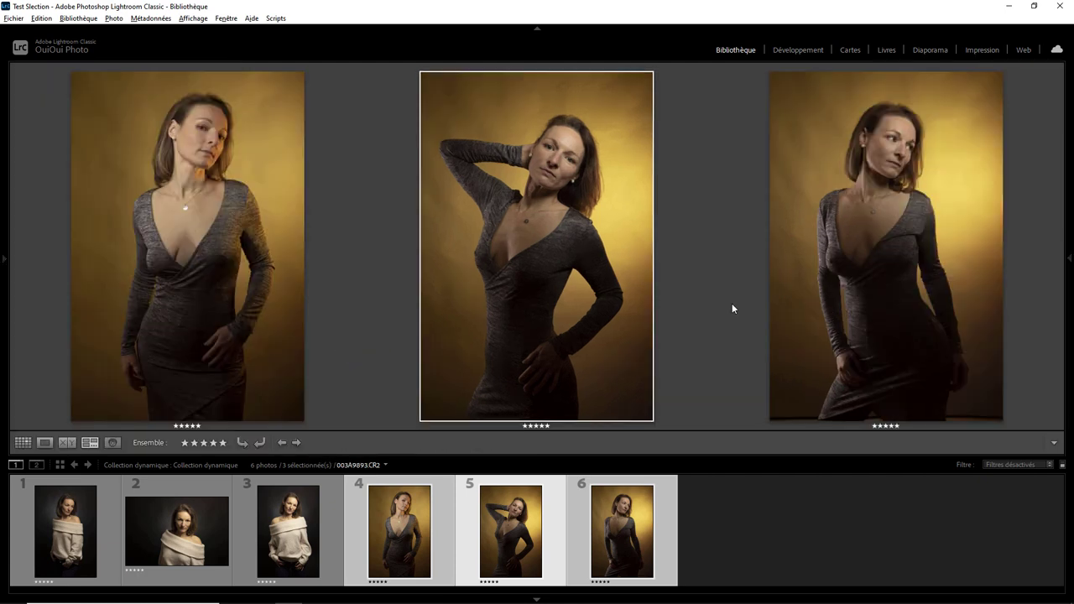